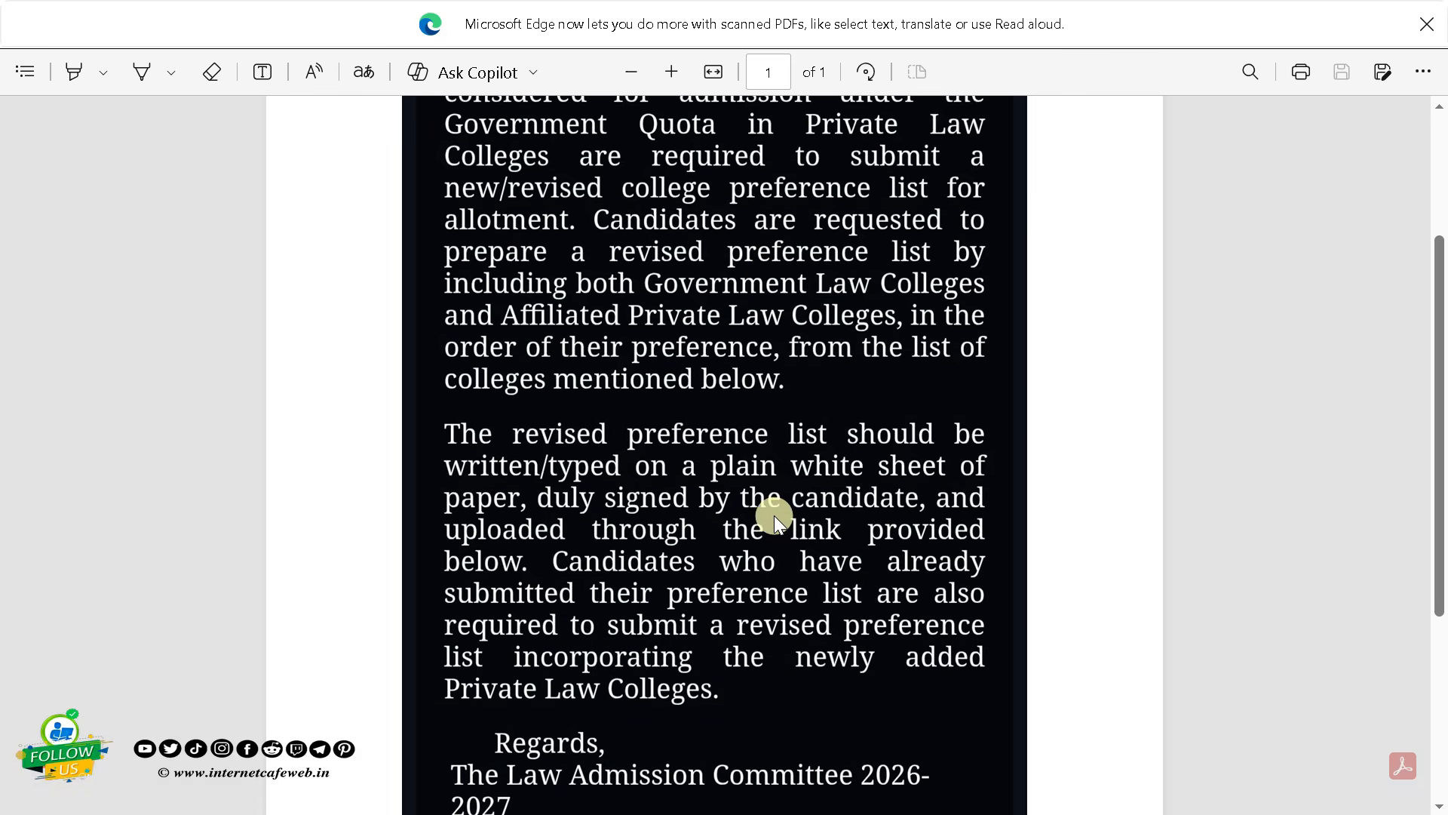
Read the revised preference list notice, then switch to the college preference order list in Word and review its entries
scroll(775, 516, "down", 1)
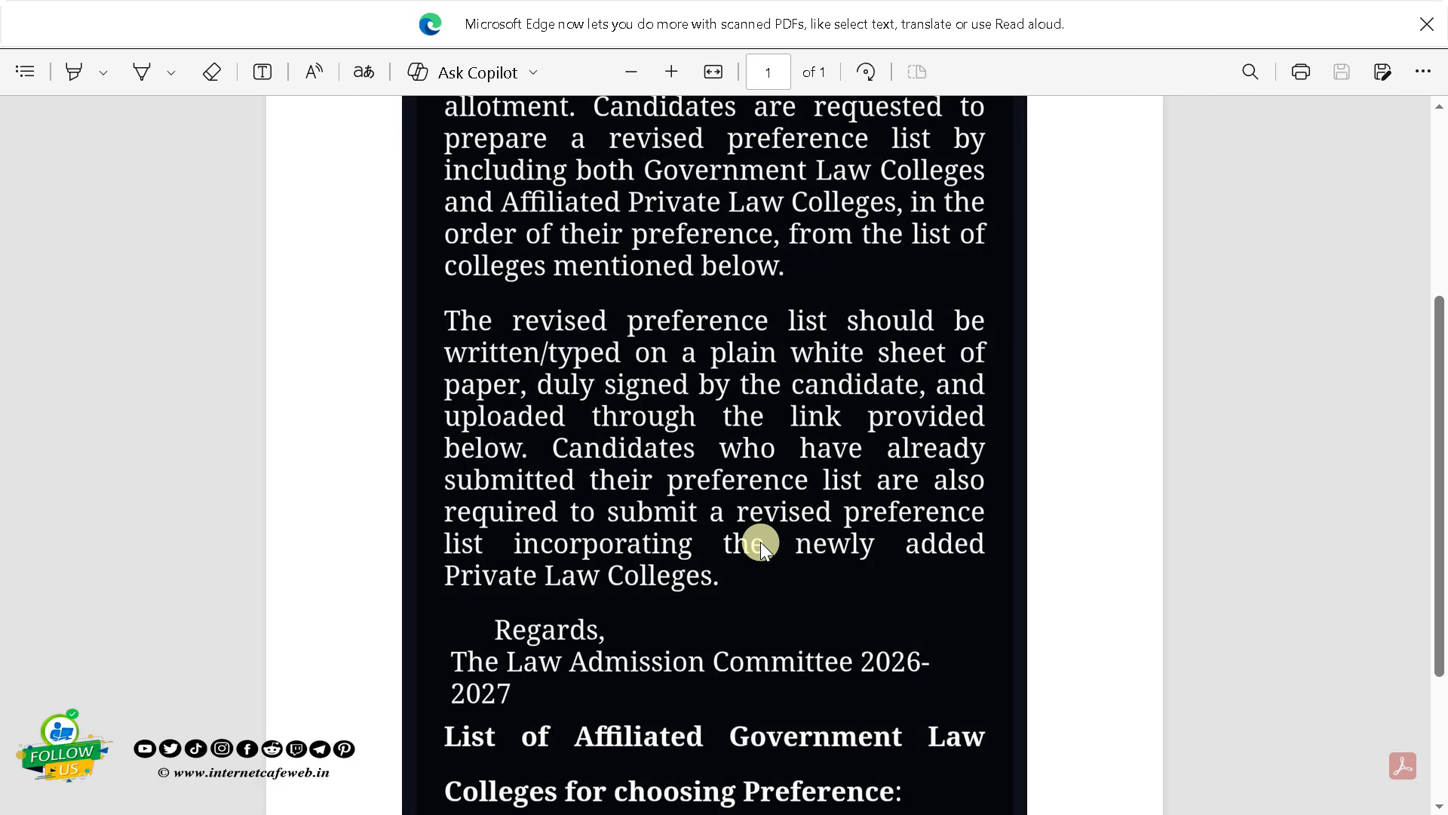
key("alt+Tab")
key("alt+Tab")
key("alt+Tab")
key("alt+Tab")
key("alt+Tab")
key("alt+Tab")
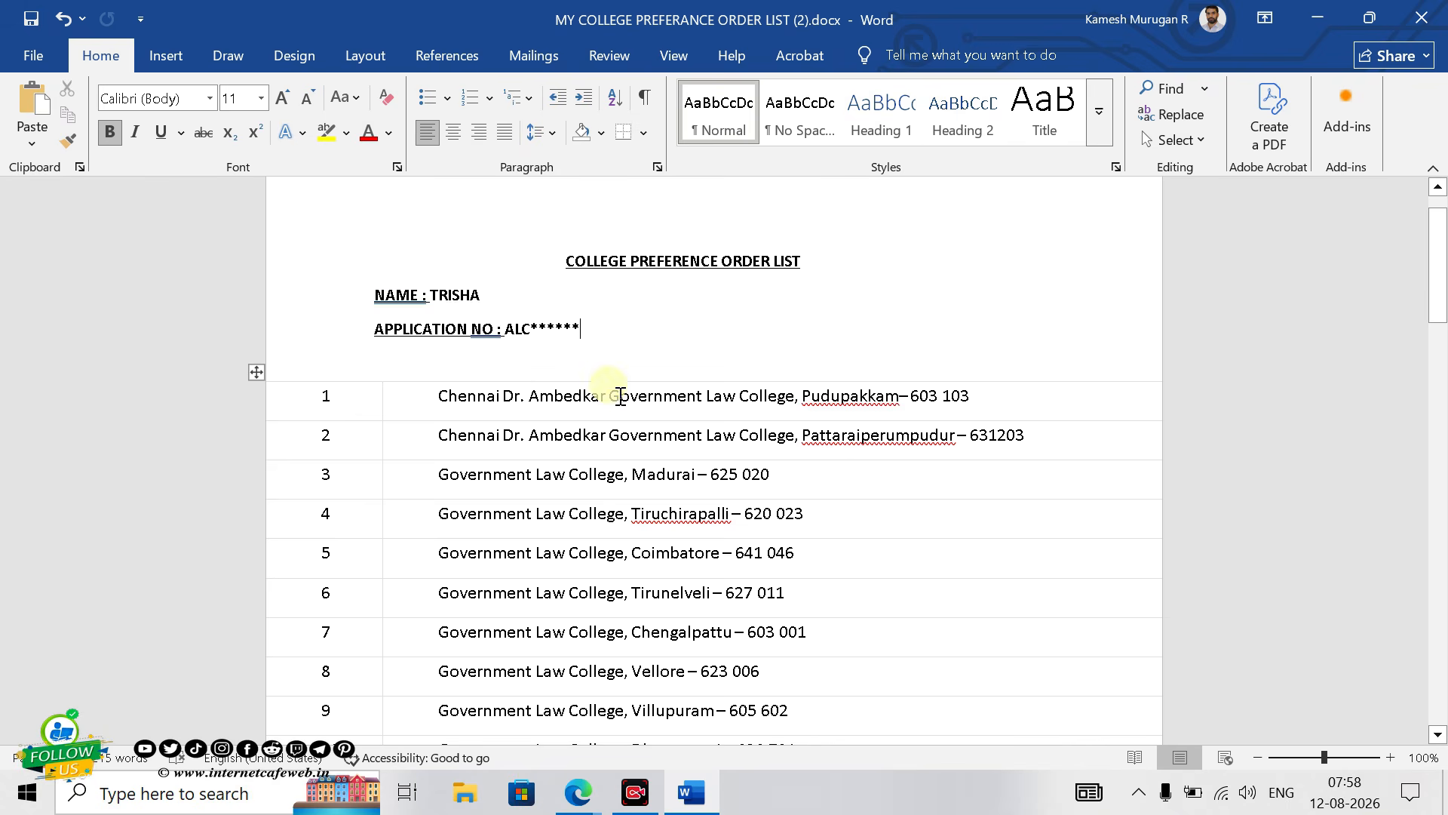
scroll(662, 451, "down", 5)
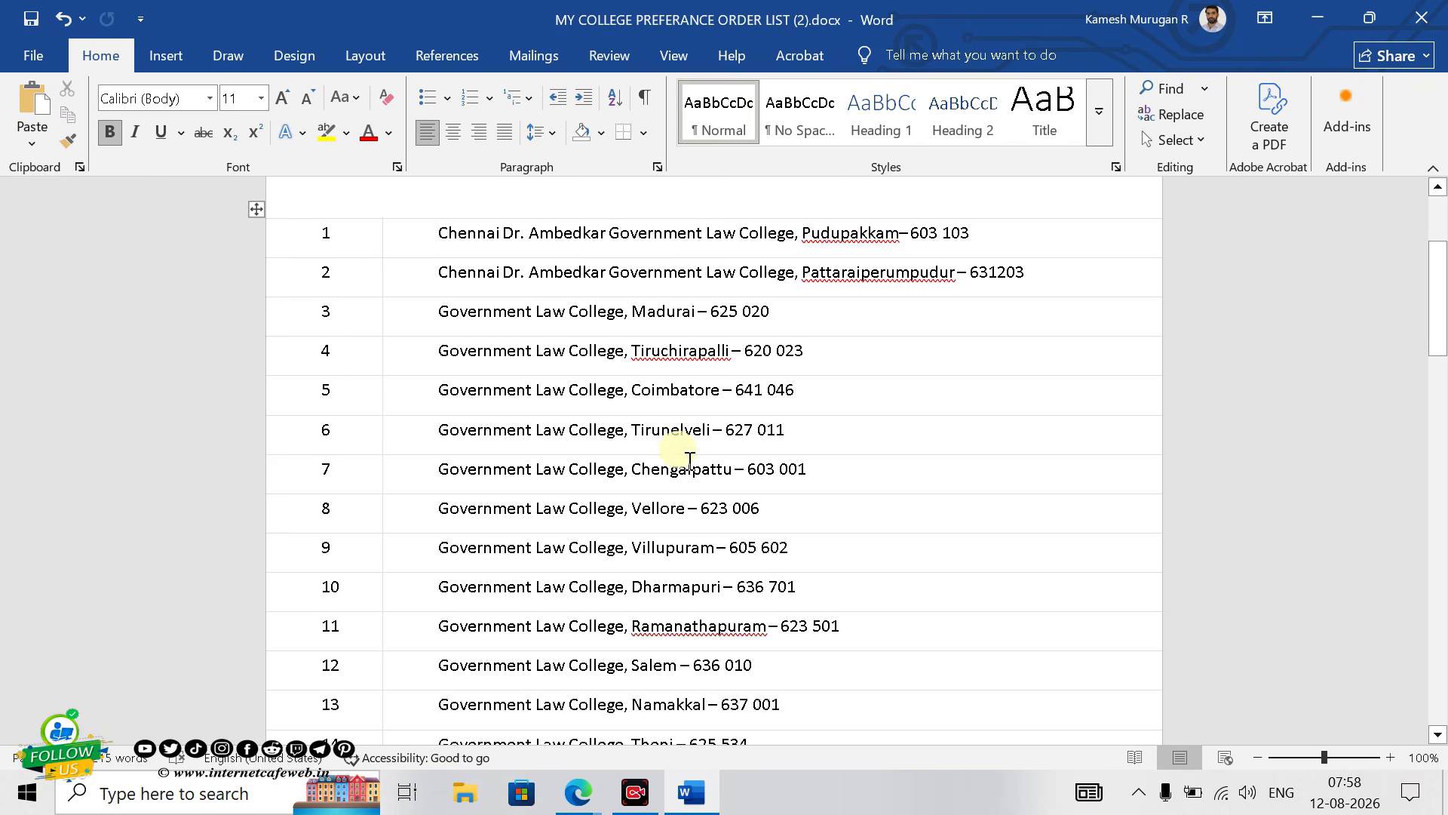
scroll(693, 465, "down", 7)
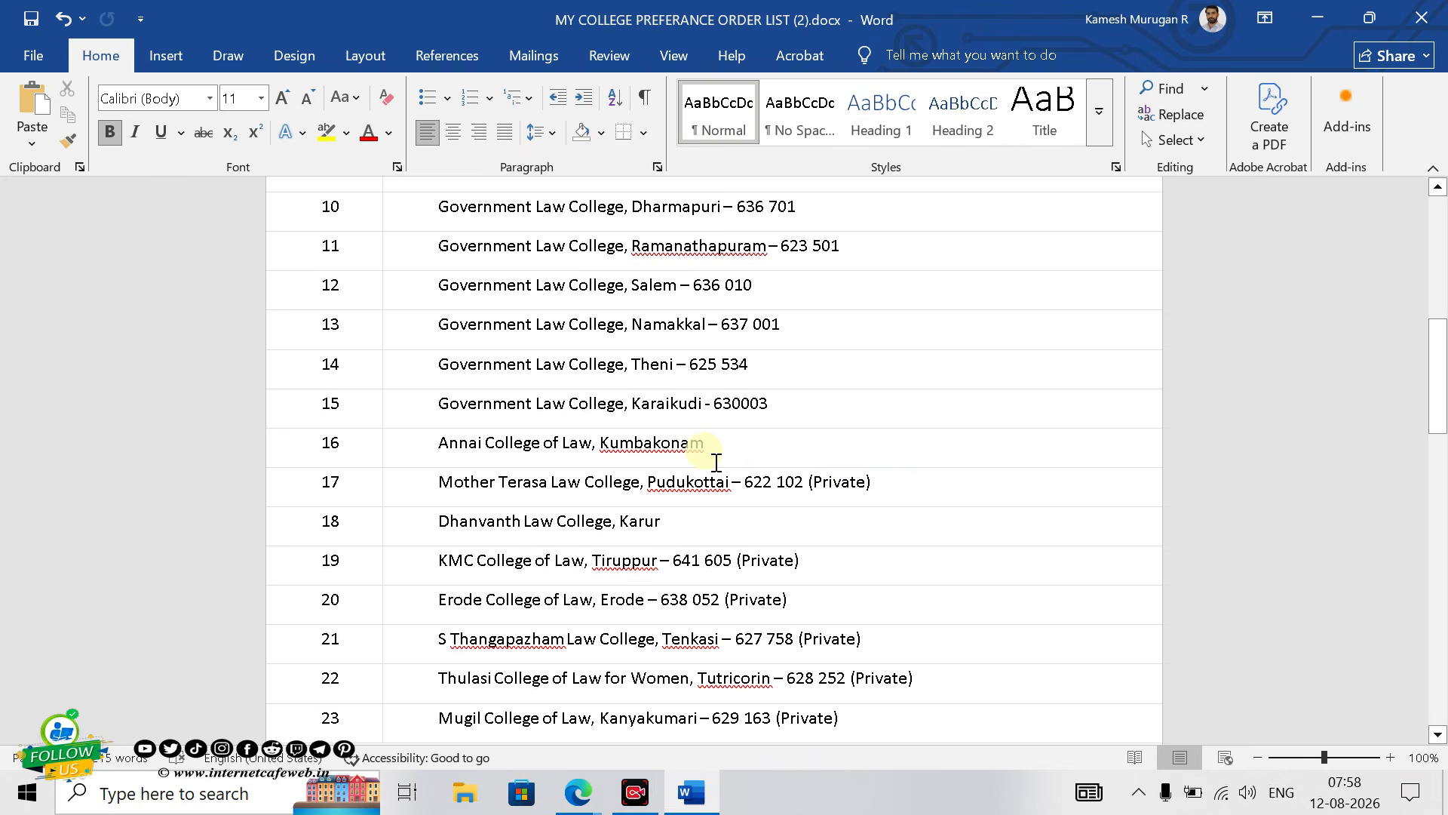
Switch to the Tamil Nadu Dr.Ambedkar Law University site in Edge, read the home page's Important Notification and close it
key("alt+Tab")
key("alt+Tab")
key("alt+Tab")
key("alt+Tab")
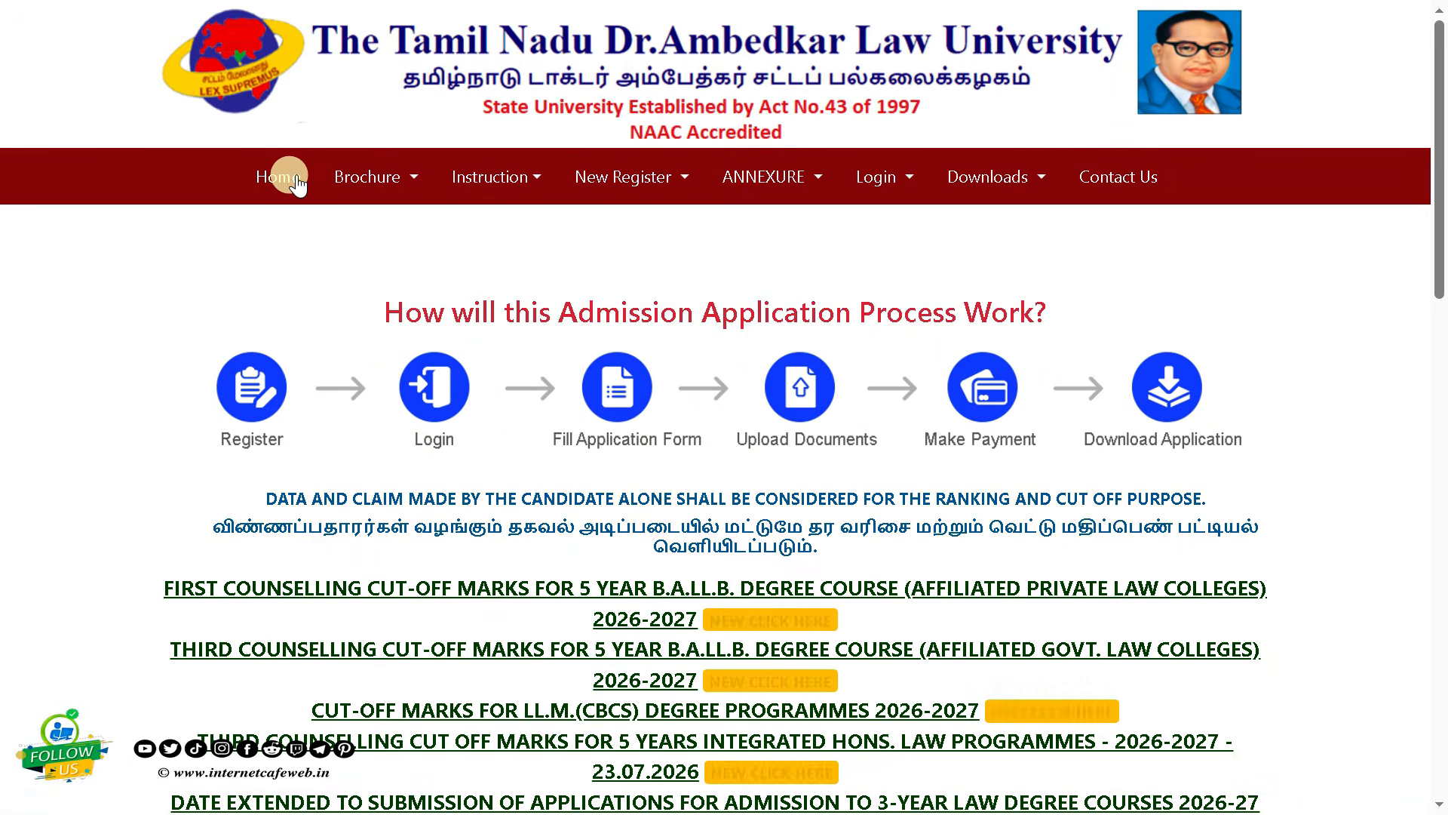
left_click(296, 192)
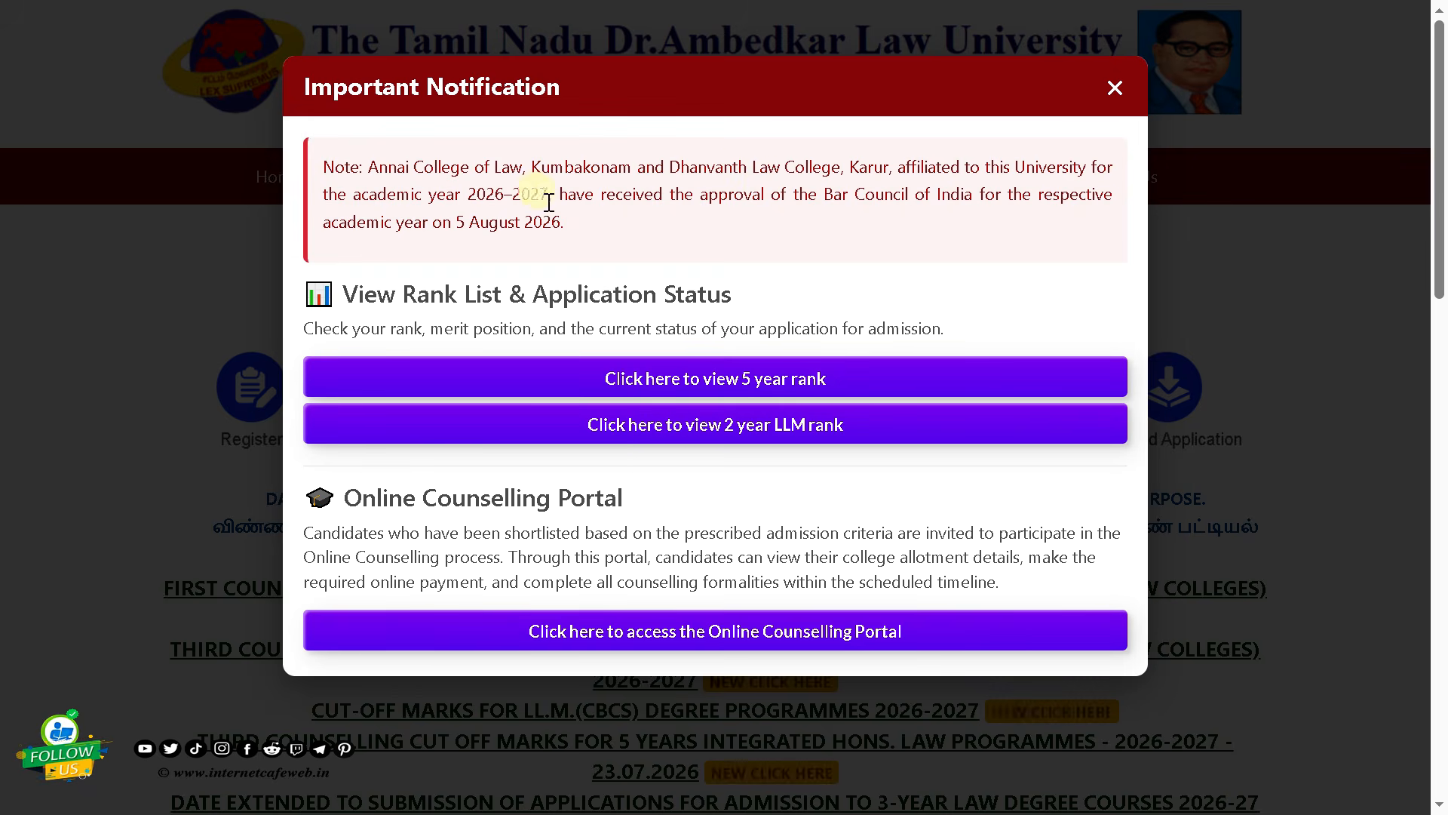
left_click(1101, 90)
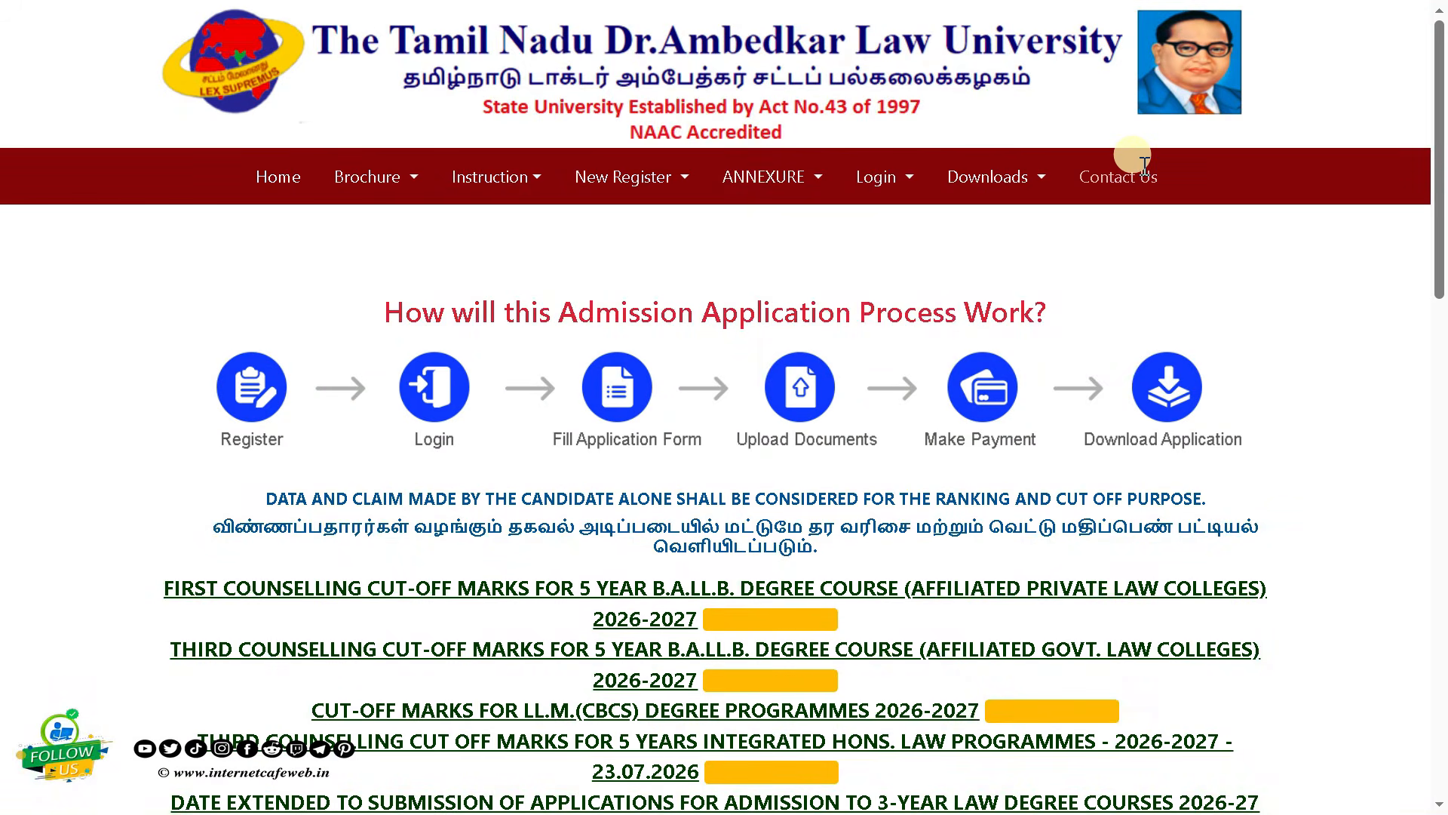
Switch back to the preference order list in Word and check the private college entries through row 23
key("alt+Tab")
key("alt+Tab")
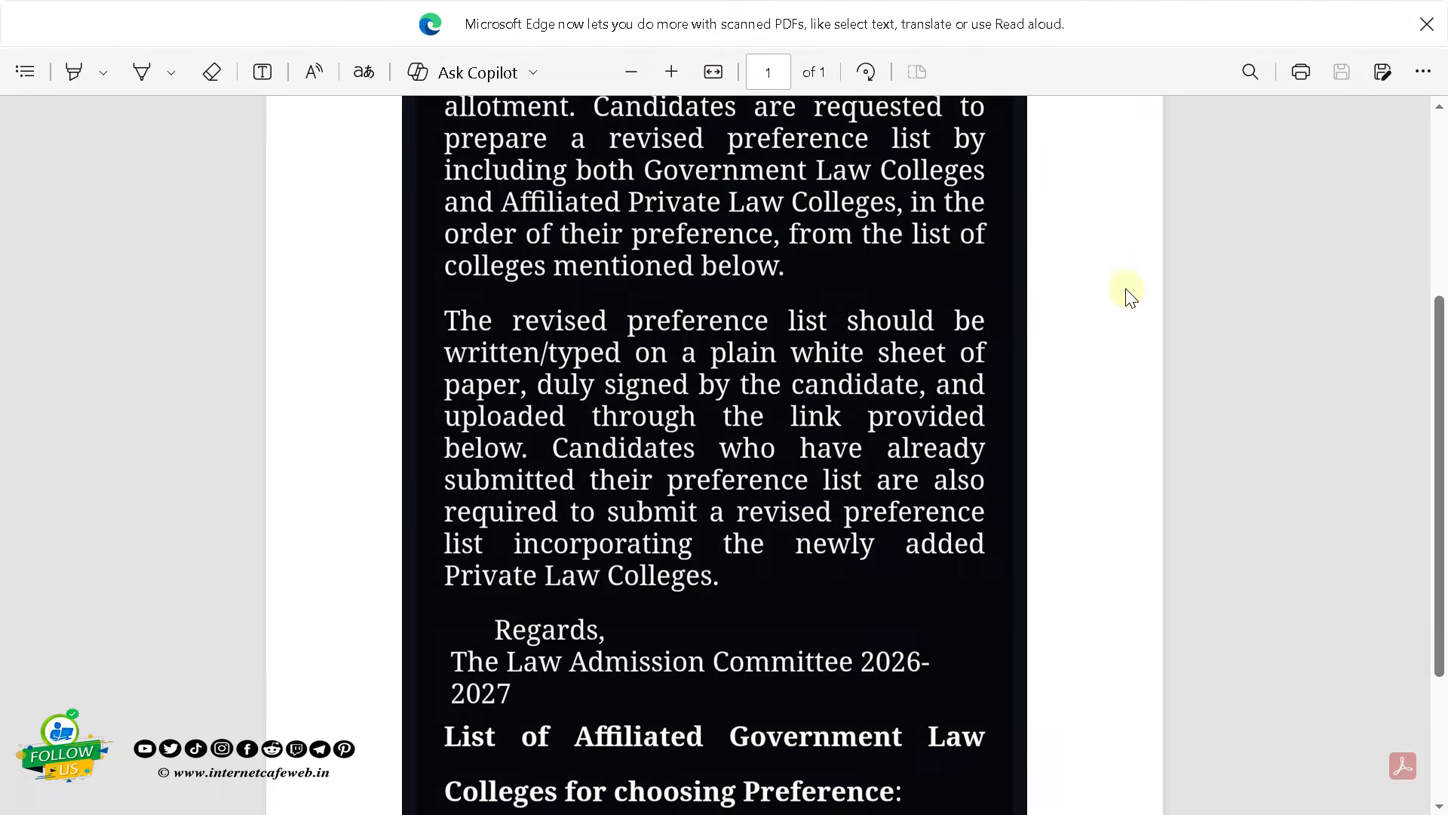
key("alt+Tab")
key("alt+Tab")
key("alt+Tab")
key("alt+Tab")
key("alt+Tab")
key("alt+Tab")
key("alt+Tab")
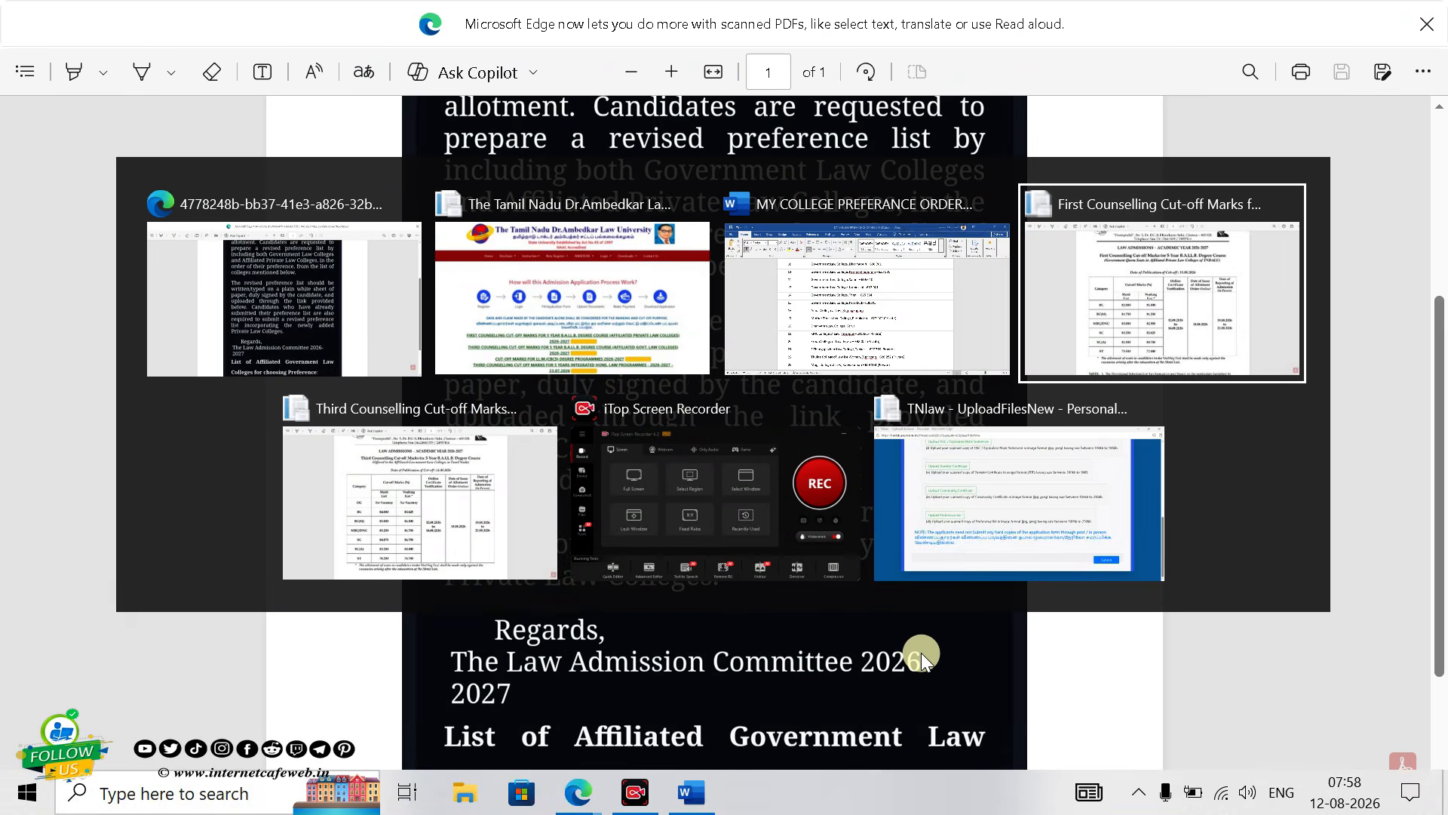
key("alt+Tab")
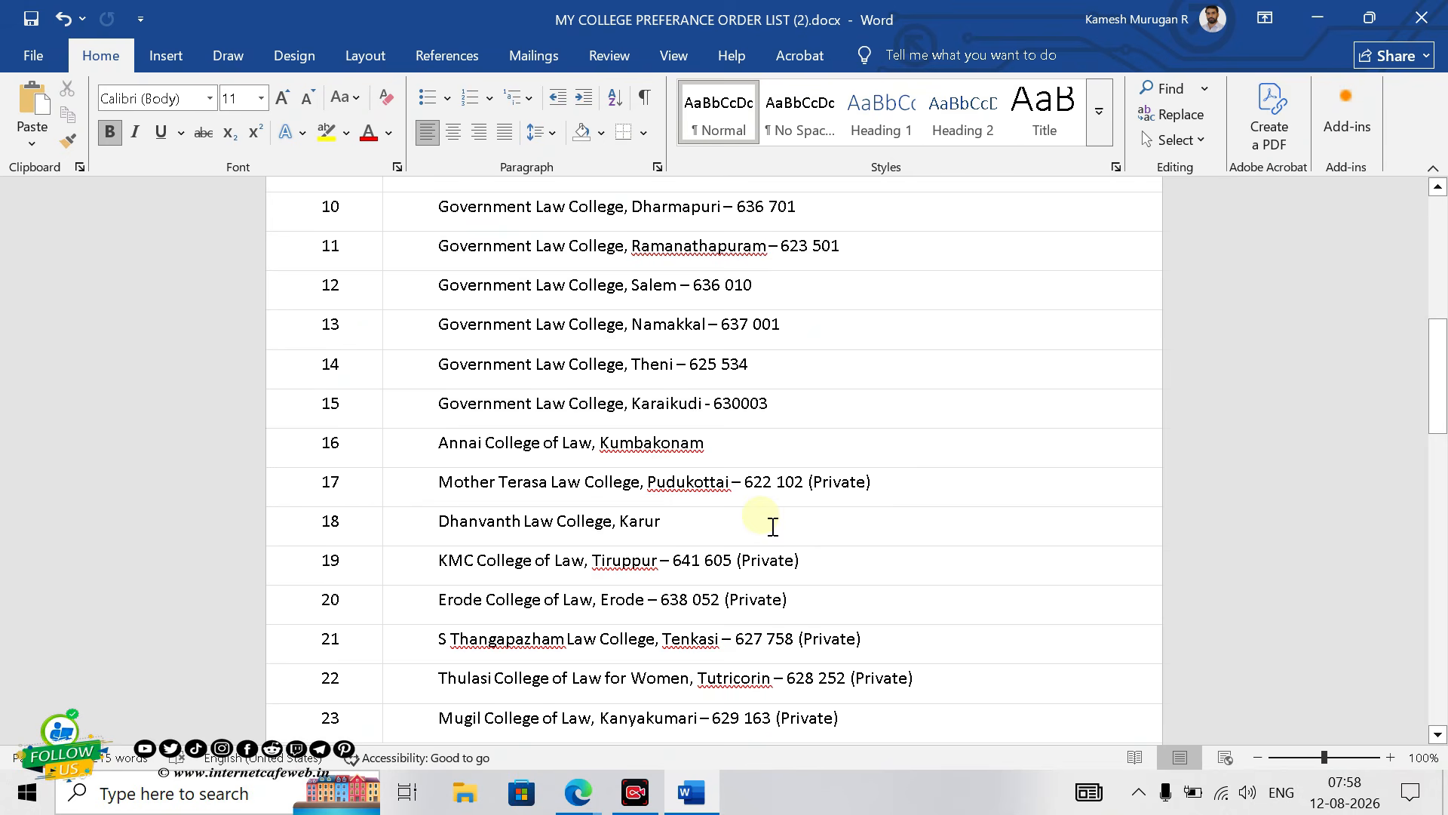
scroll(768, 525, "down", 1)
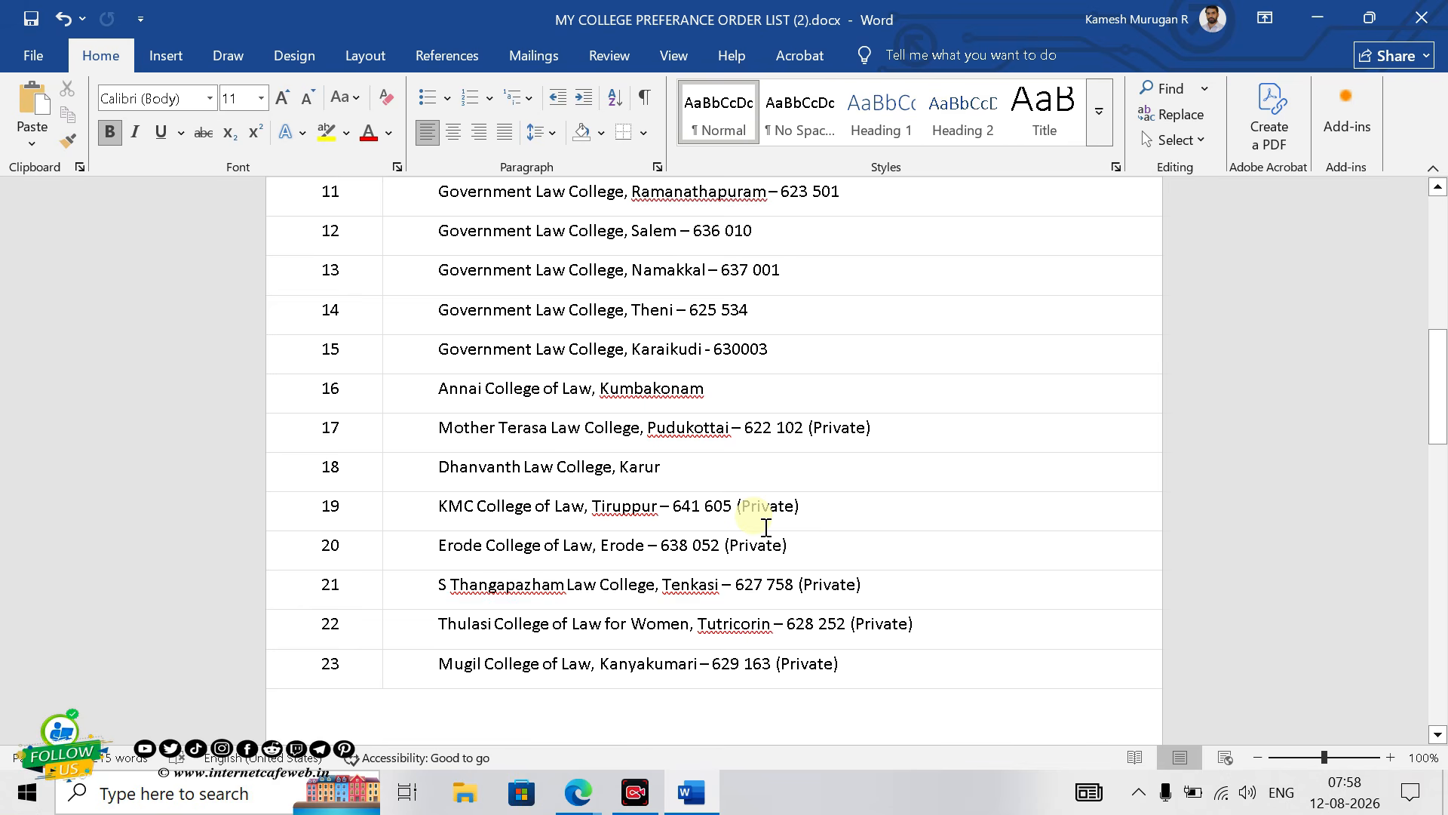
Review the preference list's title, name and application number lines, and the order of its government and private colleges
scroll(890, 419, "up", 12)
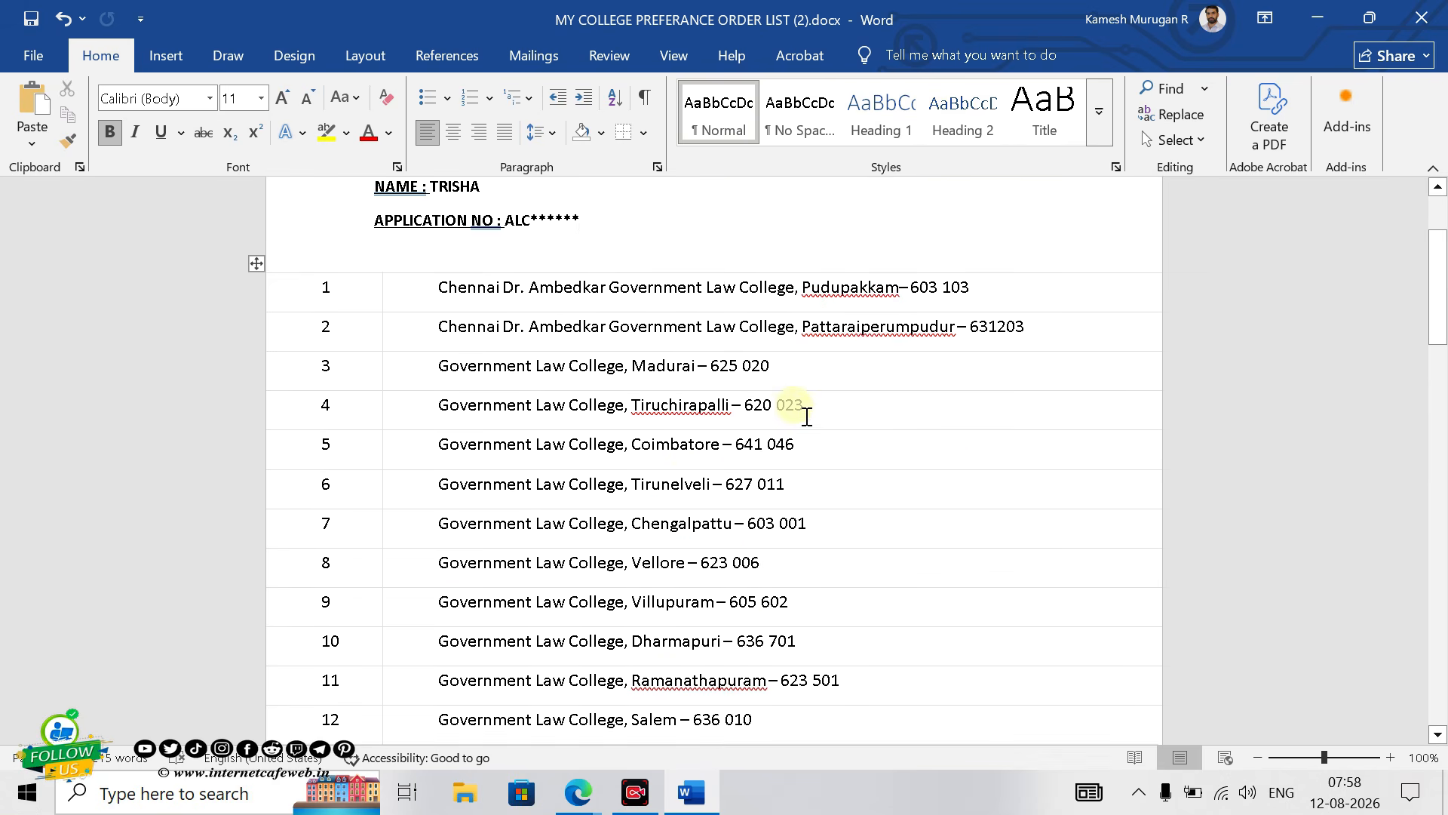
scroll(809, 420, "up", 3)
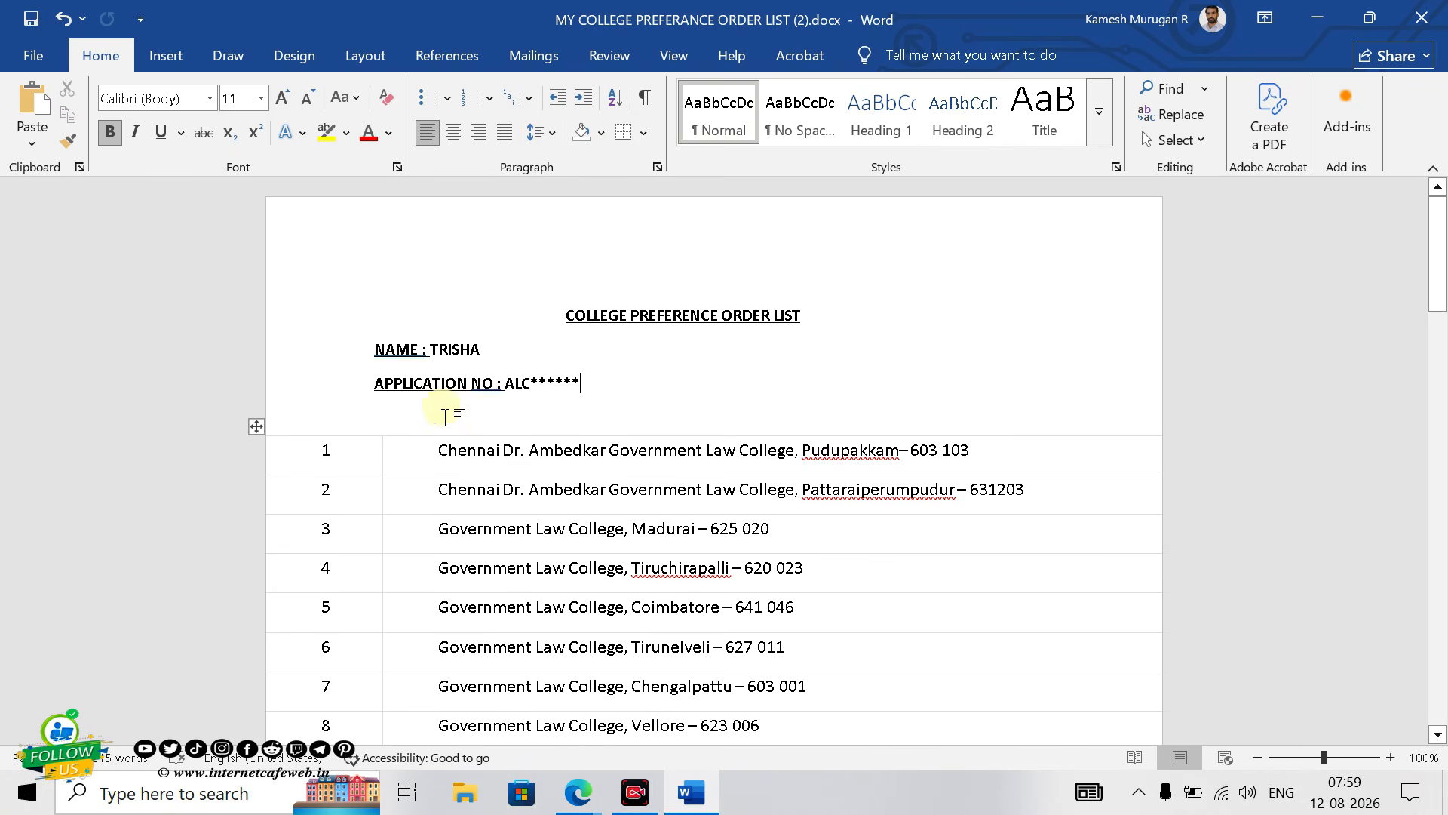
scroll(460, 453, "down", 1)
scroll(644, 520, "down", 1)
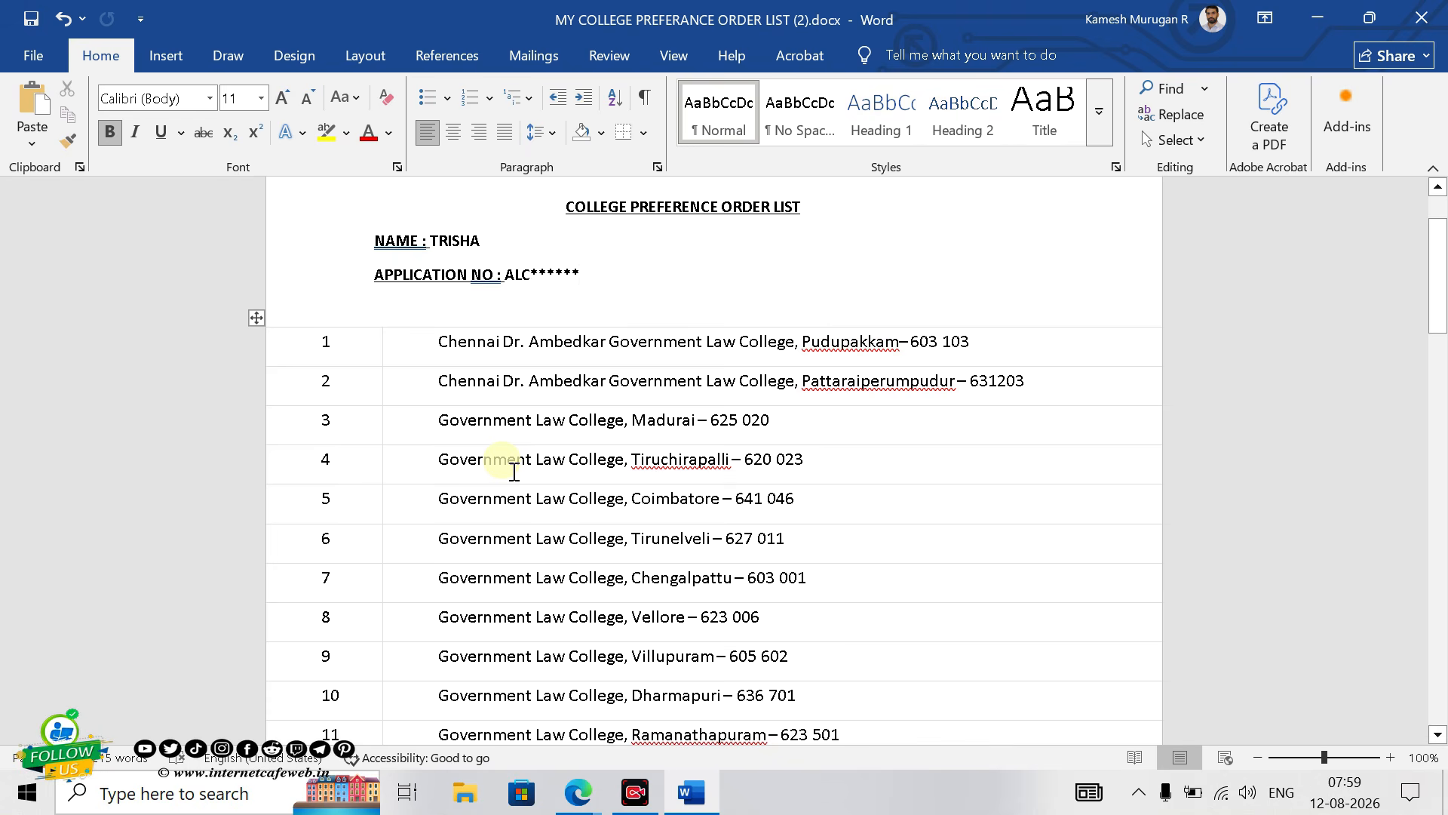
scroll(388, 382, "down", 2)
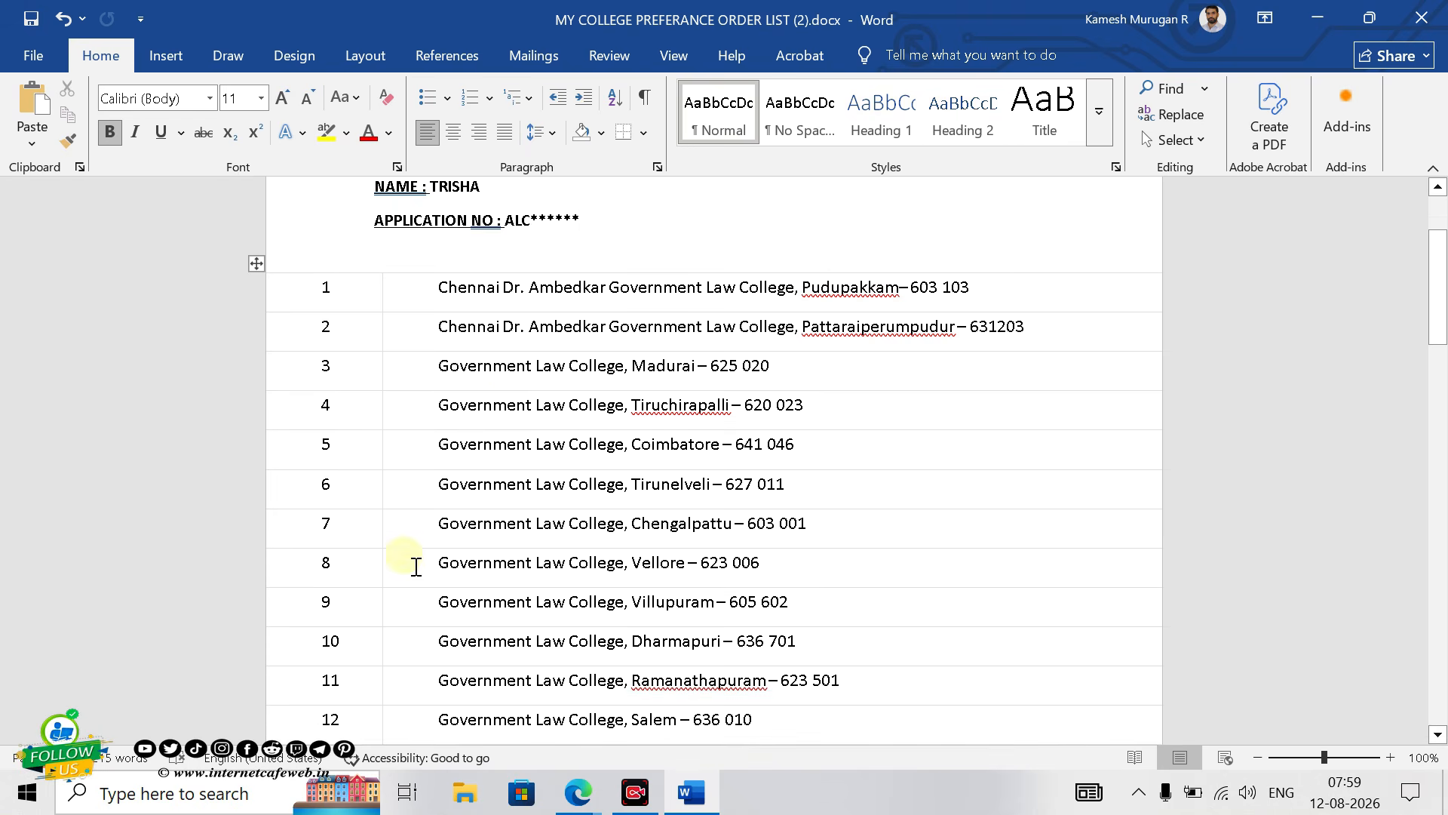
scroll(577, 667, "down", 1)
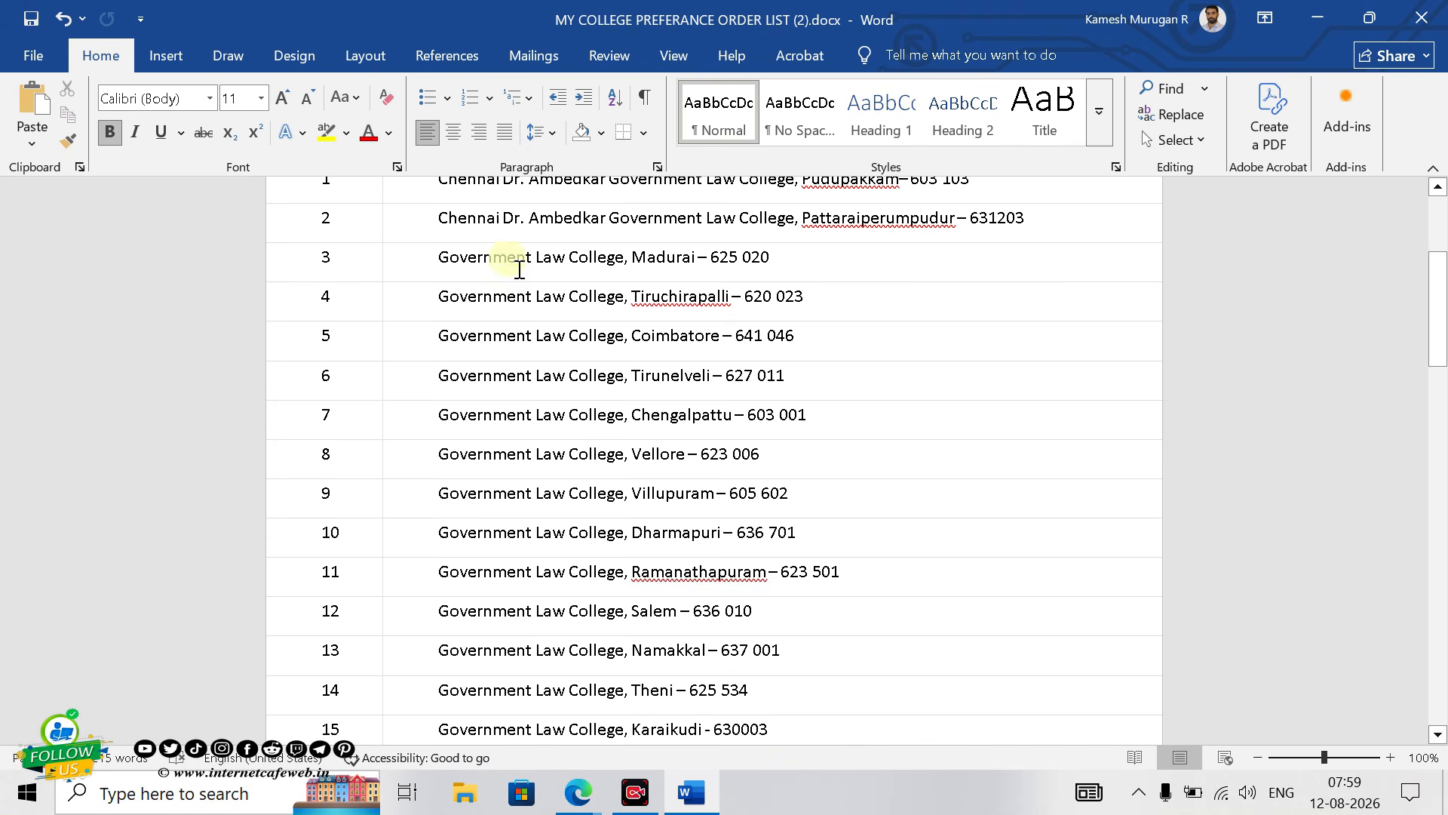
scroll(546, 579, "down", 4)
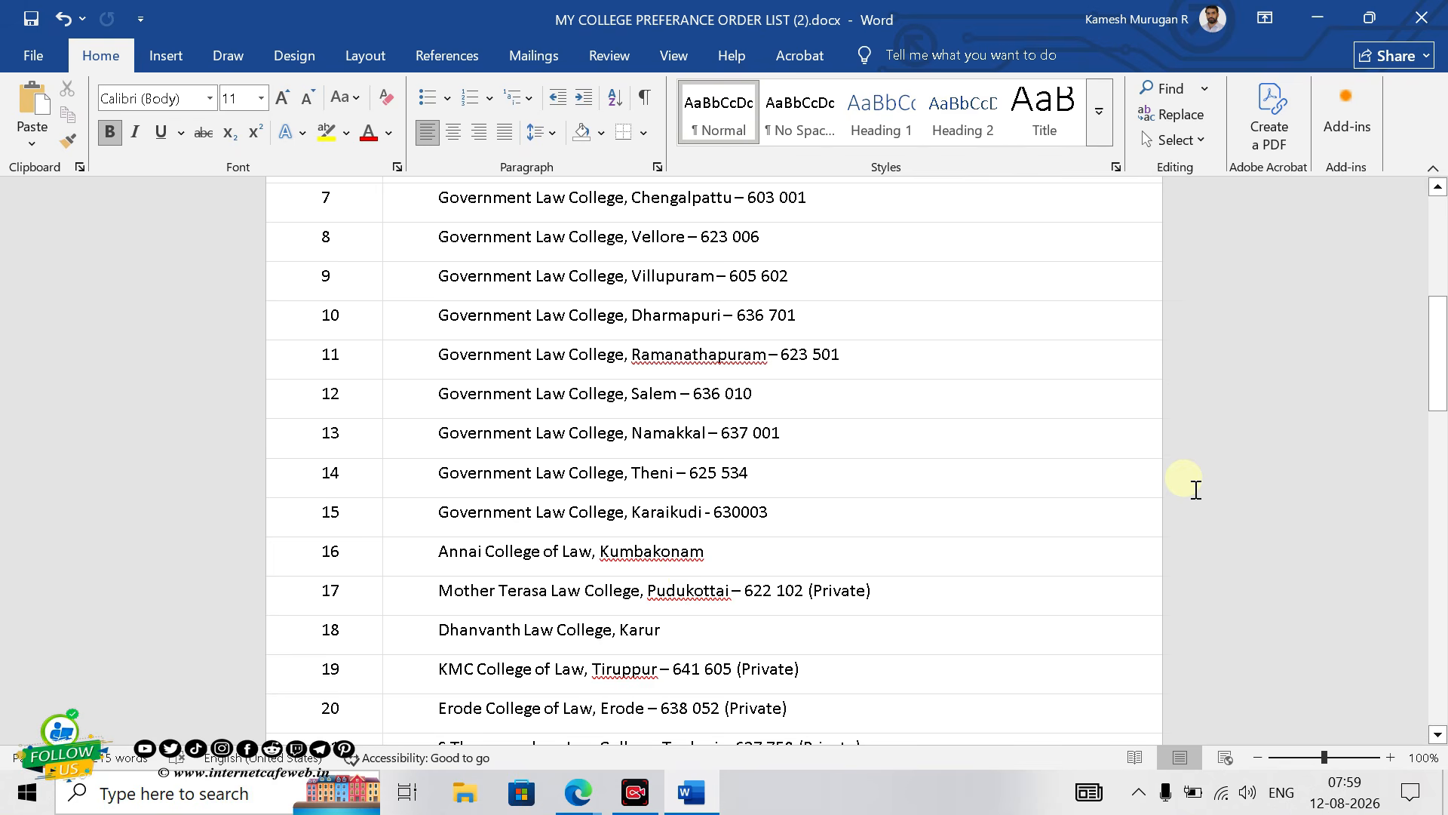
Switch to the TNlaw UploadFilesNew page in Edge and check the preference list upload requirements
key("alt+Tab")
key("alt+Tab")
key("alt+Tab")
key("alt+Tab")
key("alt+Tab")
key("alt+Tab")
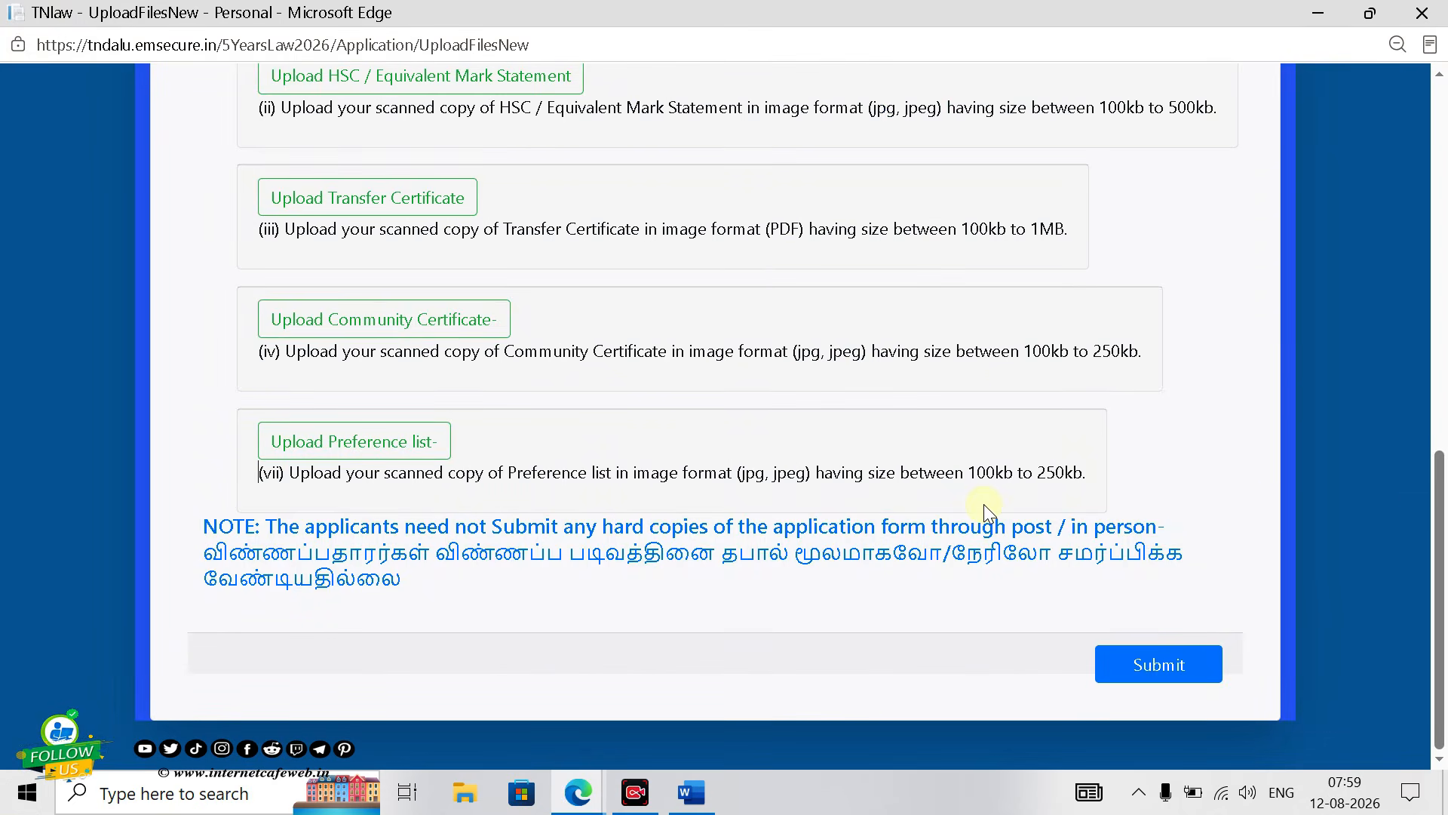
Switch to the university's home page and show the login options for Affiliated Law Colleges (Government/Private)
key("alt+Tab")
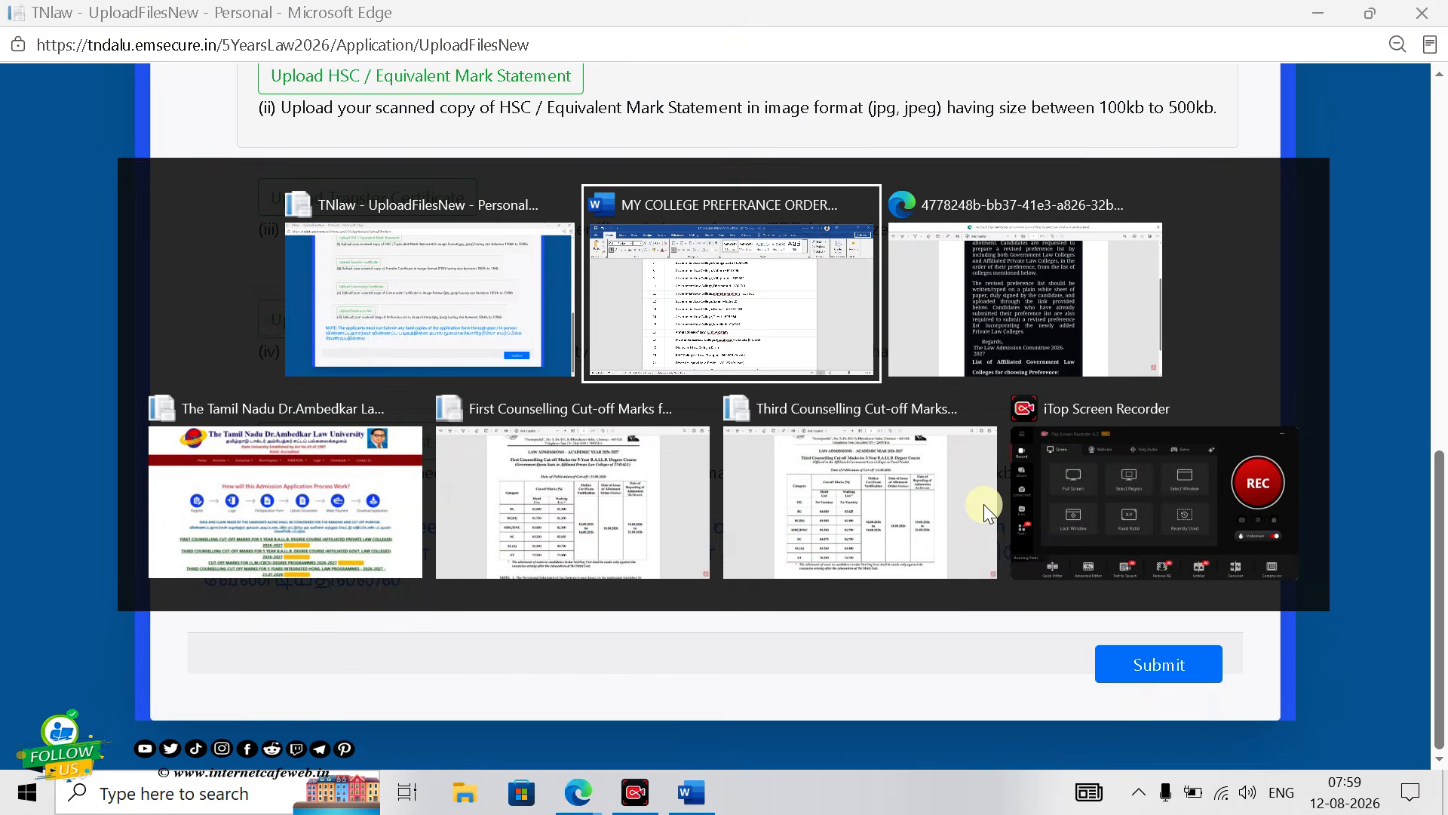
key("alt+Tab")
key("alt+Tab")
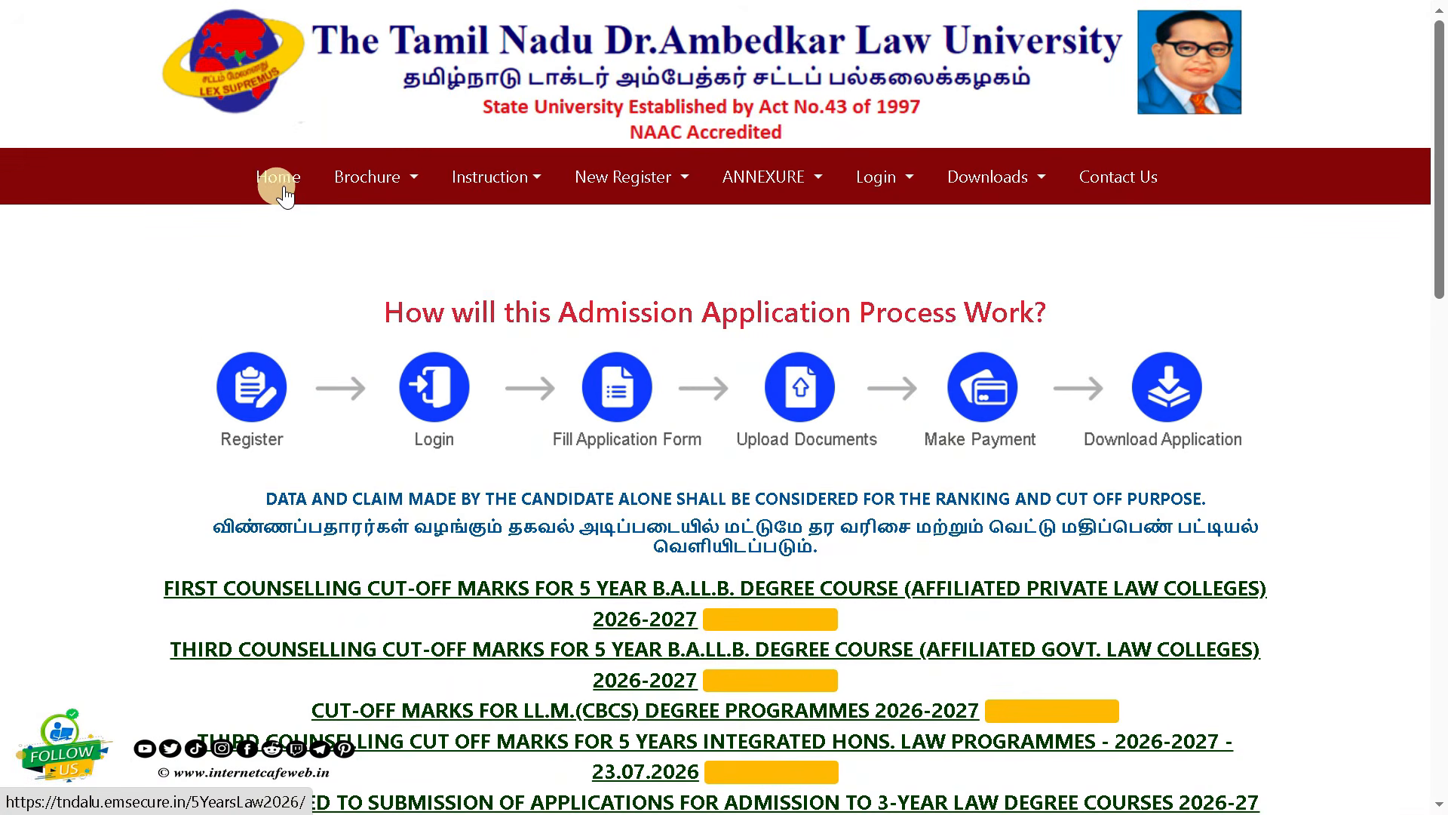
left_click(880, 181)
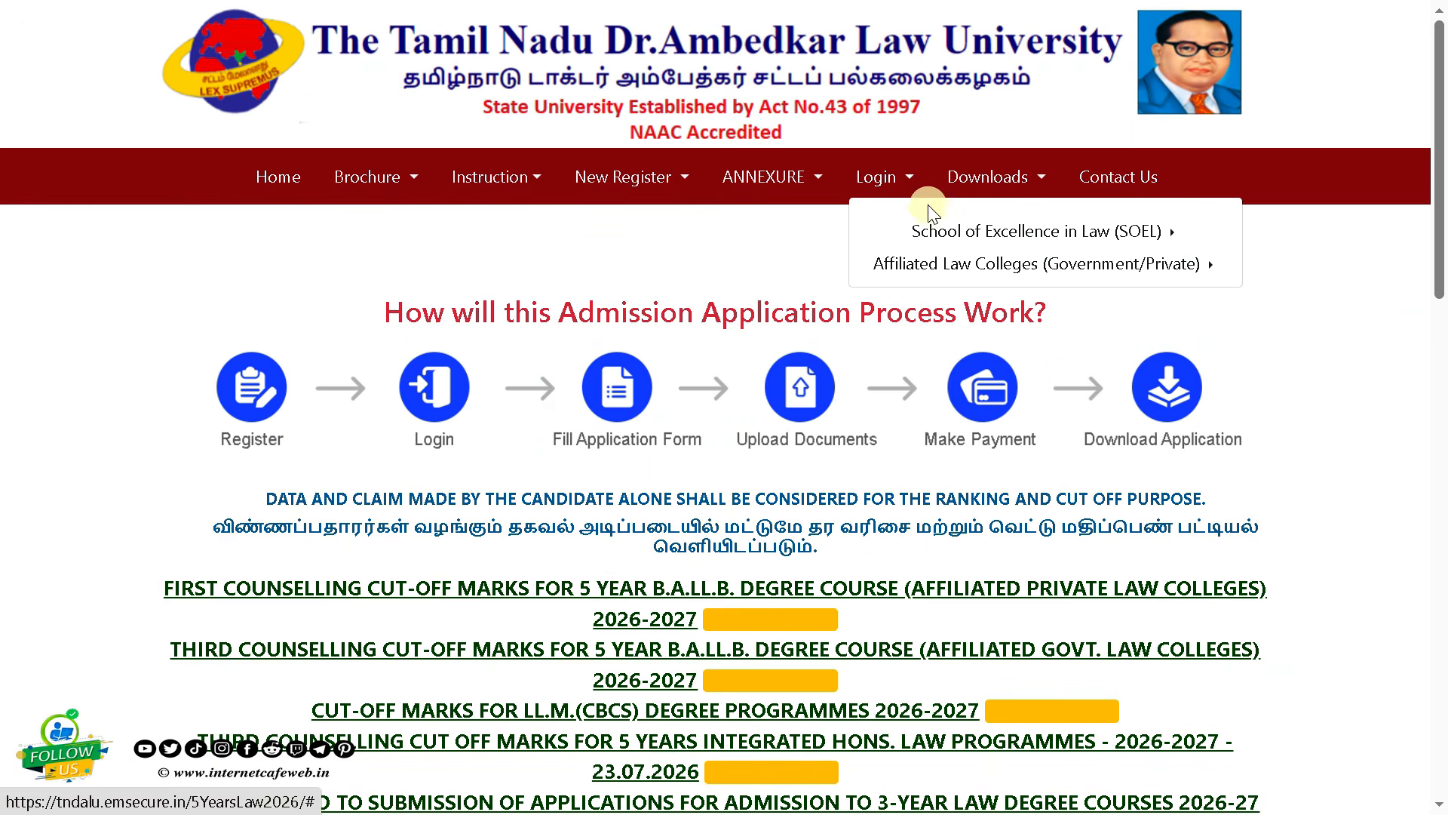
left_click(1083, 265)
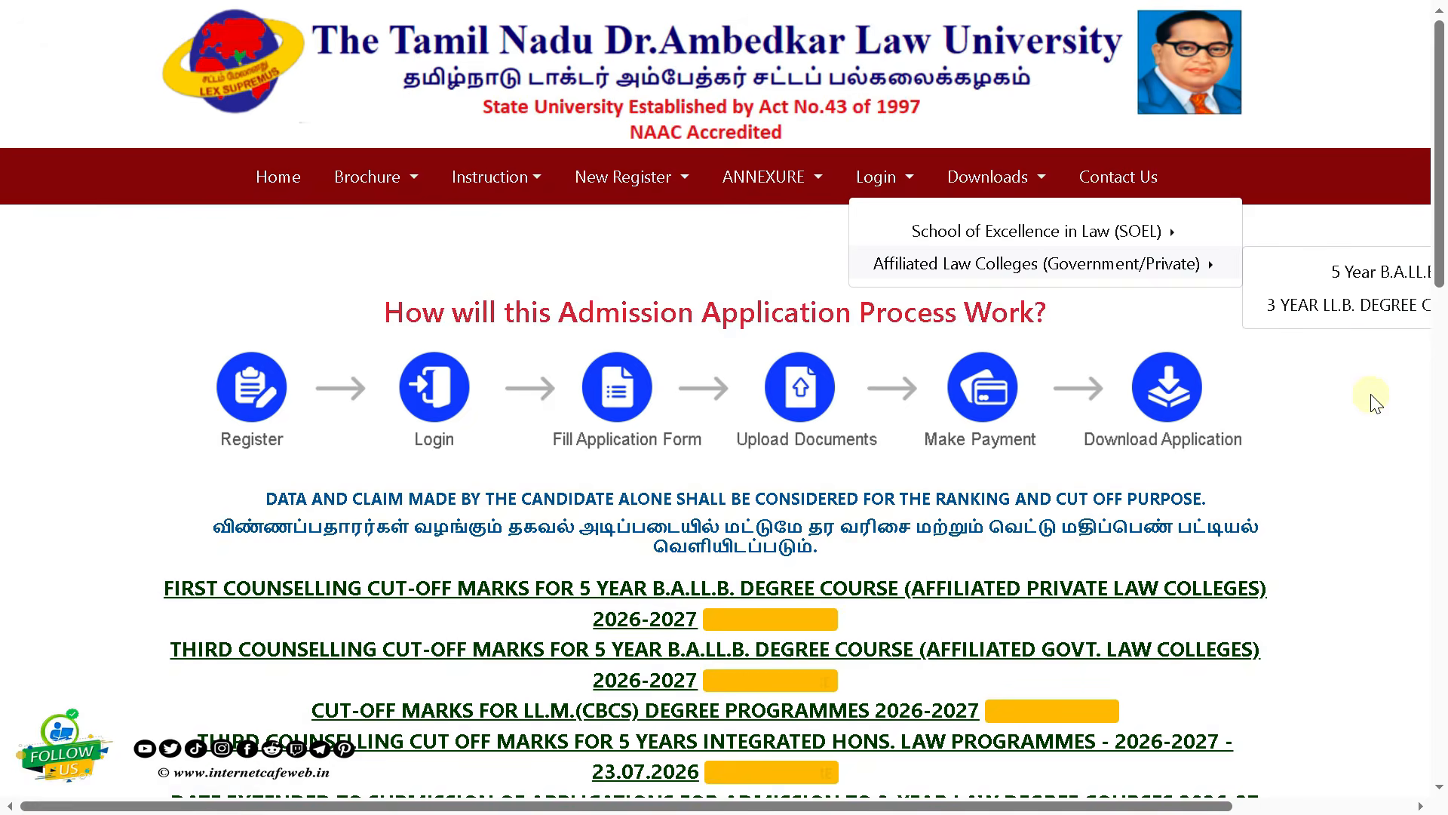
Return to the UploadFilesNew page and examine the format and size requirements for each certificate and the preference list
key("alt+Tab")
left_click_drag(1441, 498, 1441, 408)
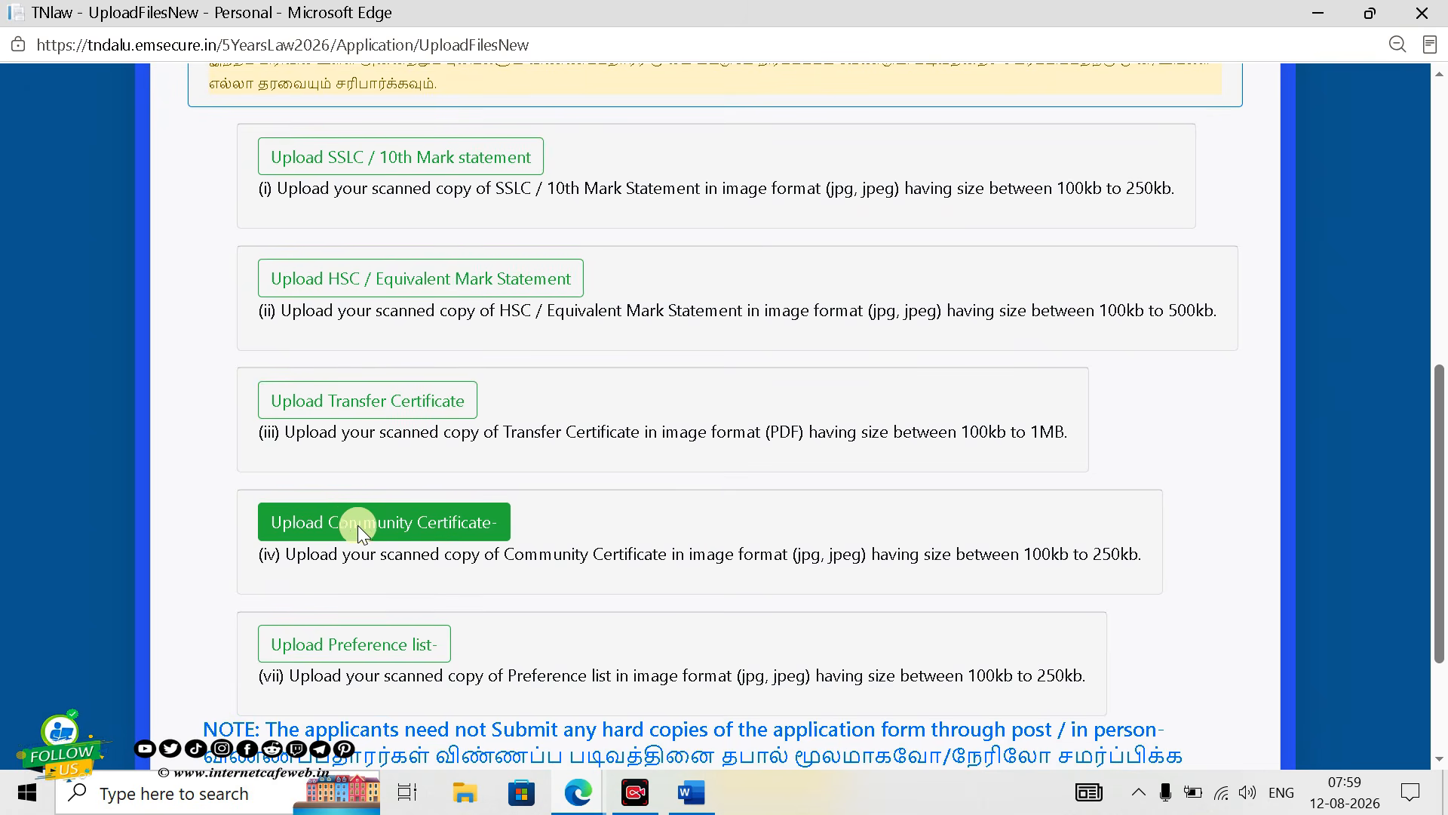
left_click_drag(1441, 518, 1423, 568)
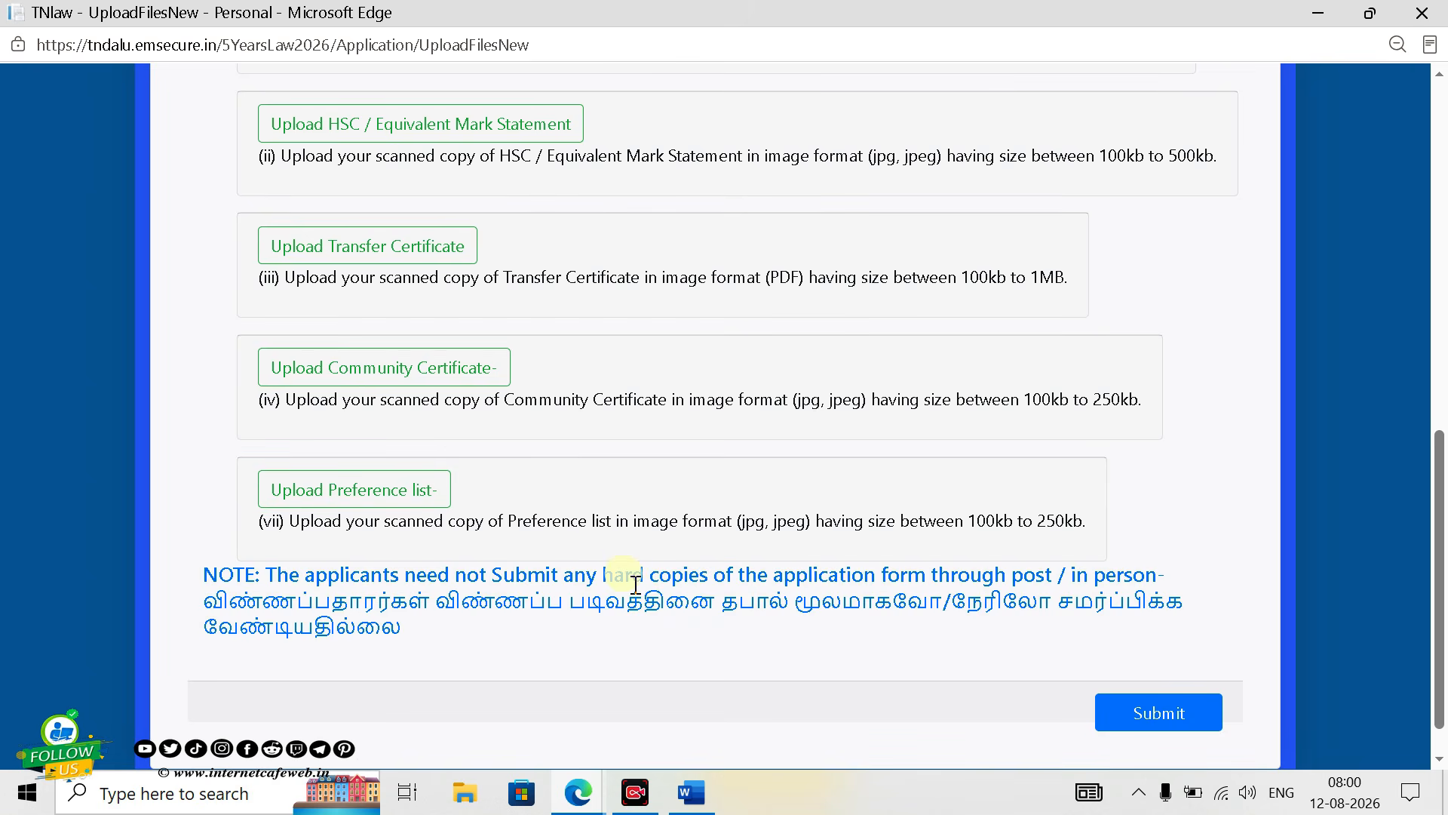
mouse_move(692, 792)
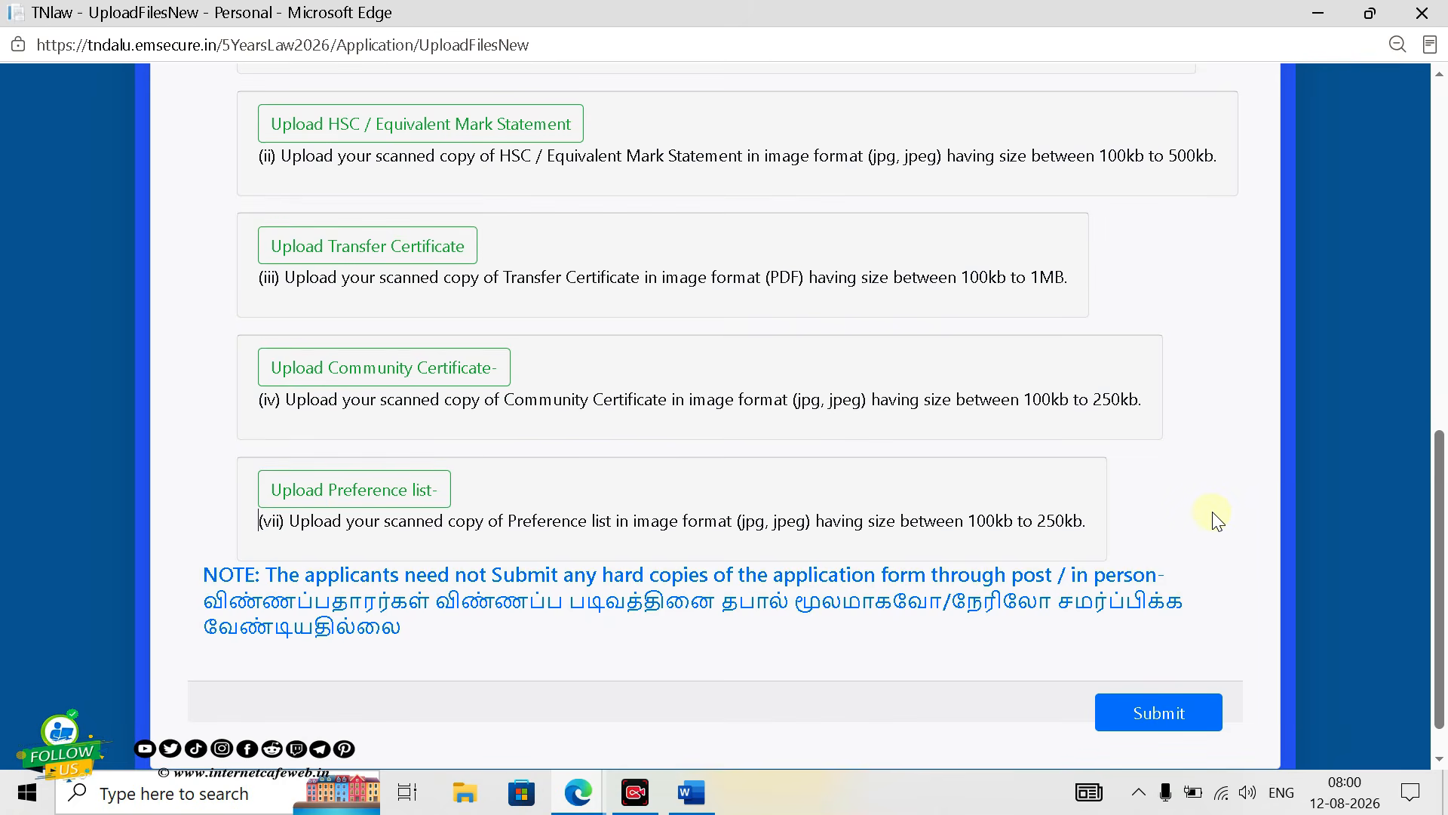
left_click_drag(1442, 548, 1442, 487)
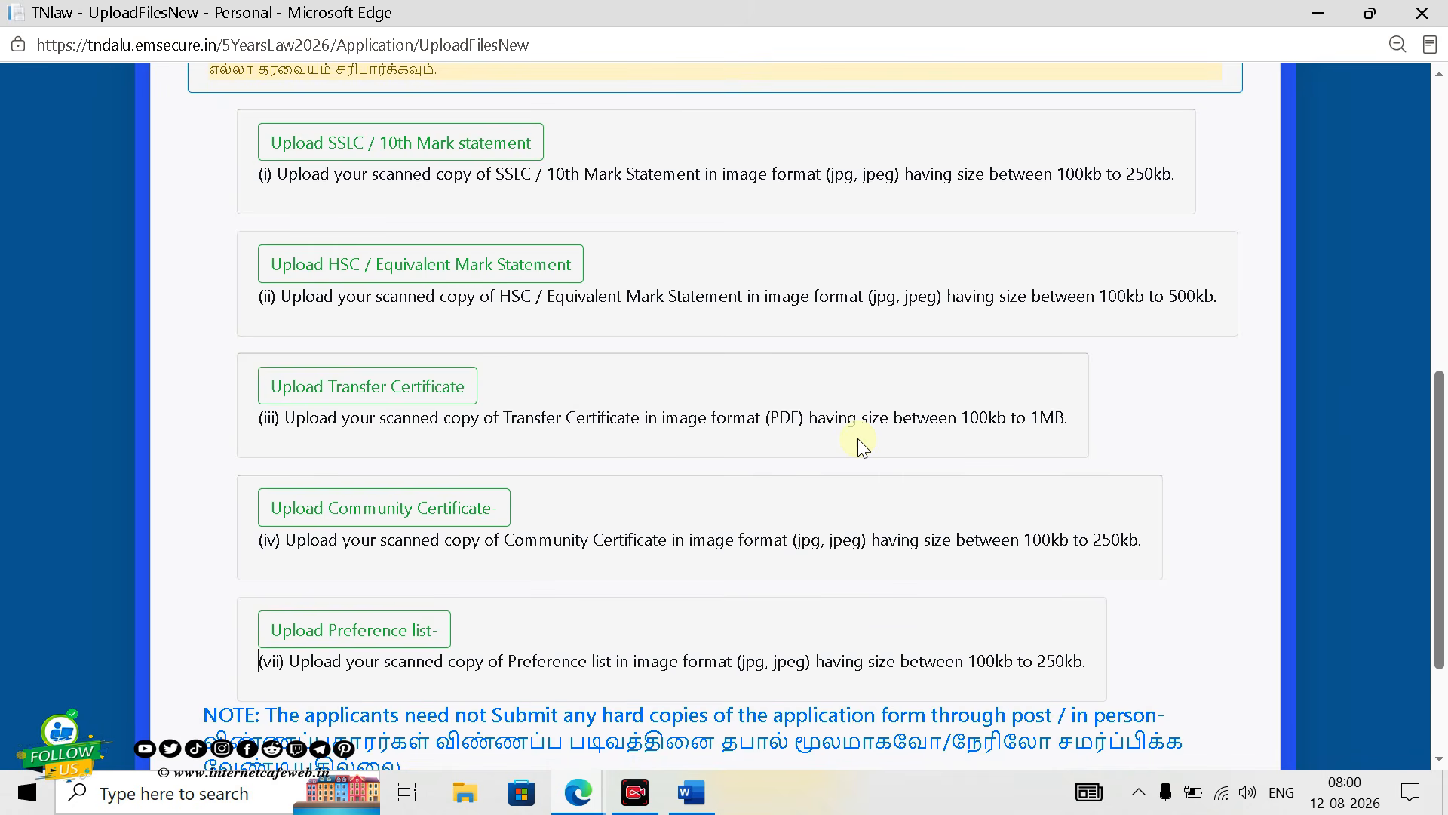
Switch to the browser window with the university site, open the internetcafetamil Instagram page and view its profile details
mouse_move(585, 798)
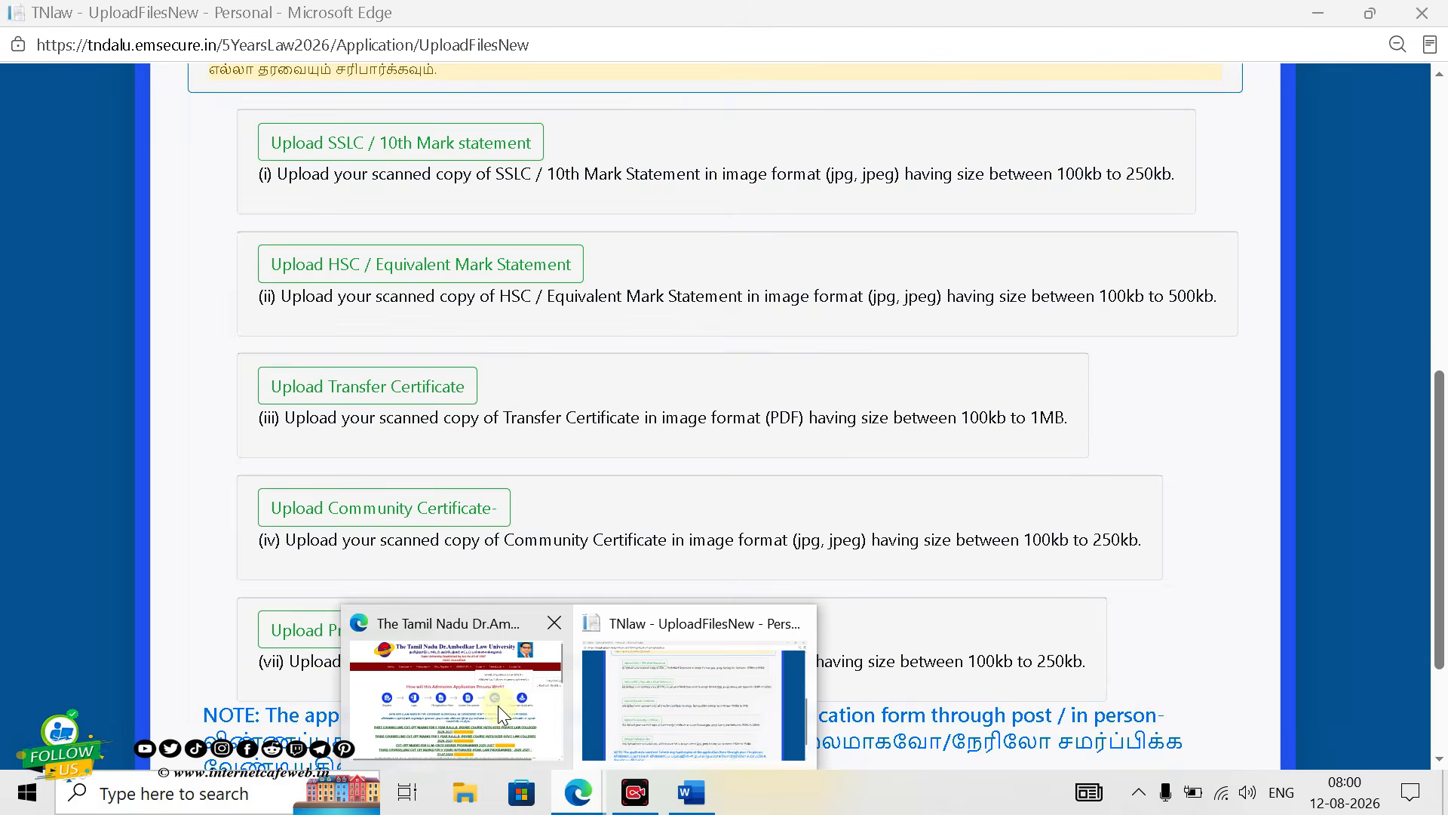
left_click(498, 704)
mouse_move(641, 58)
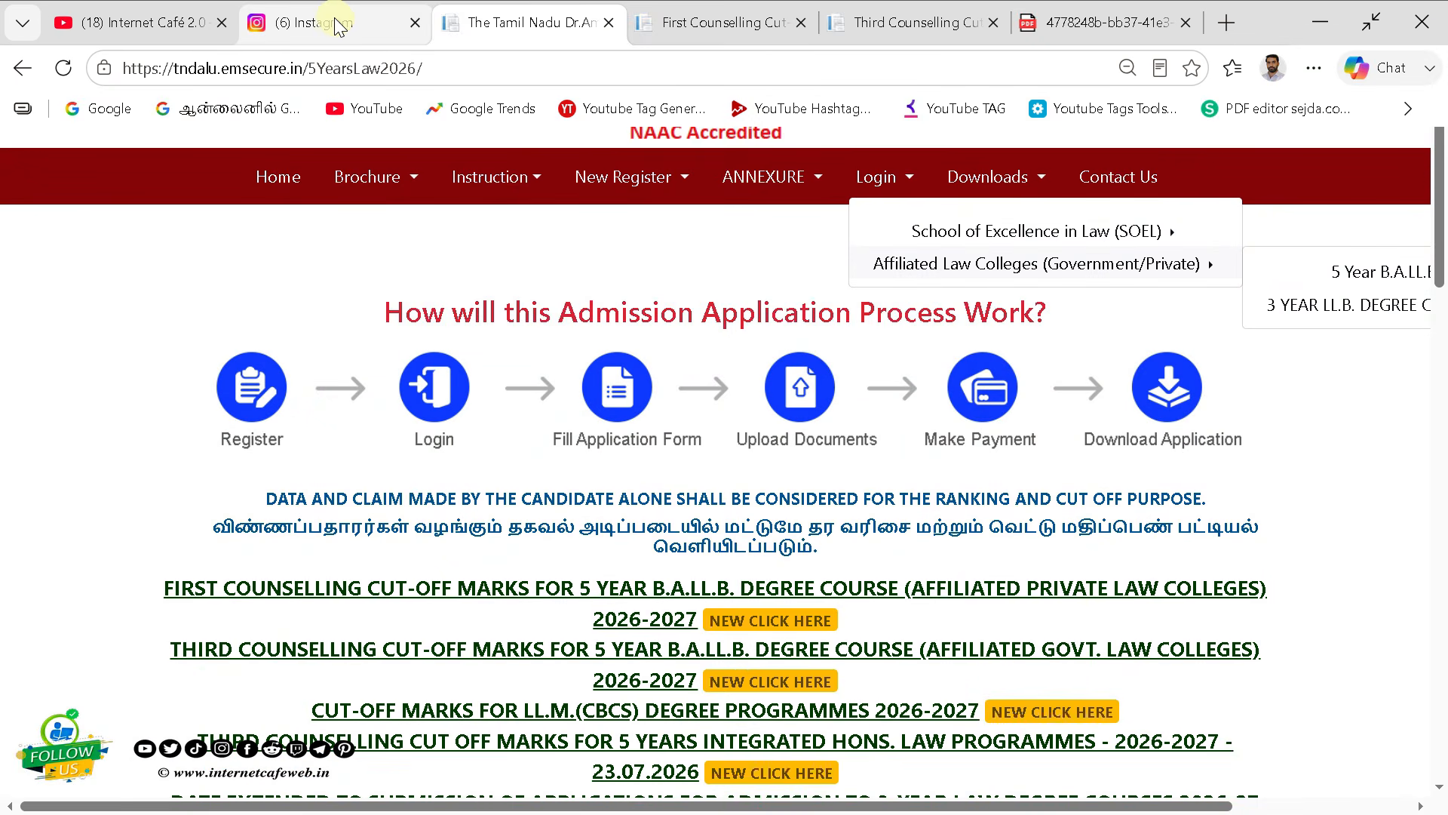
left_click(305, 21)
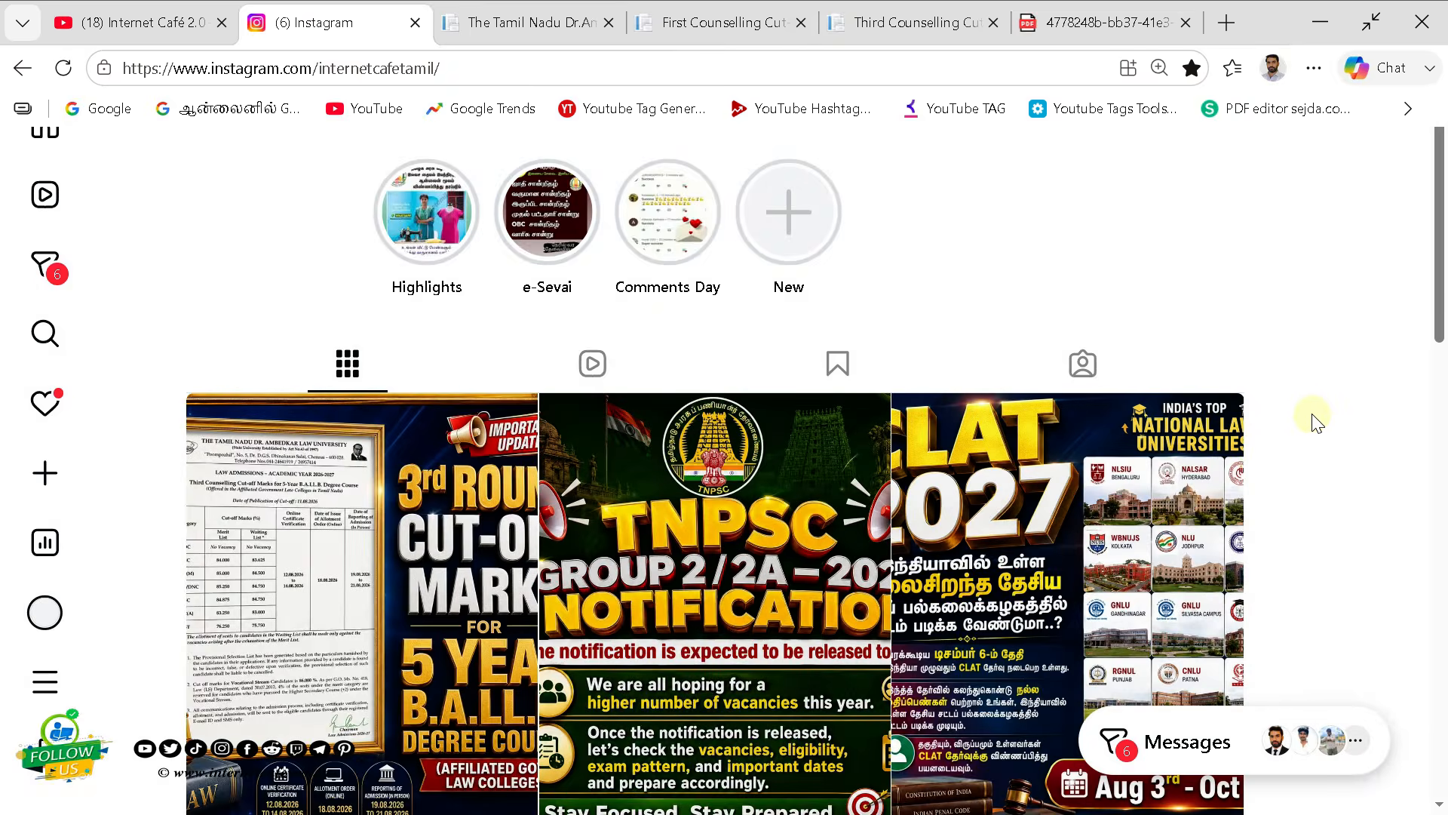
scroll(1310, 413, "up", 5)
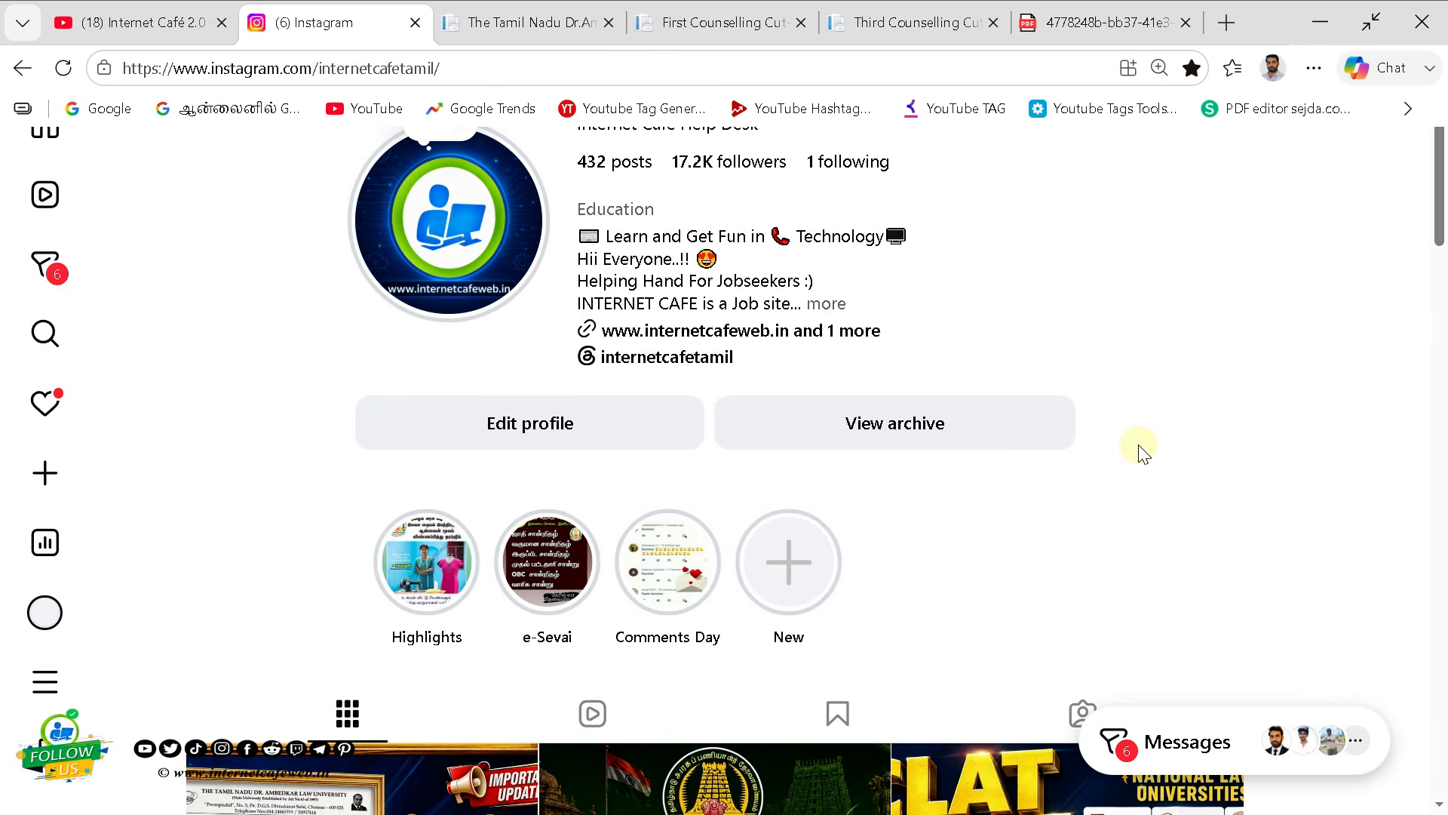